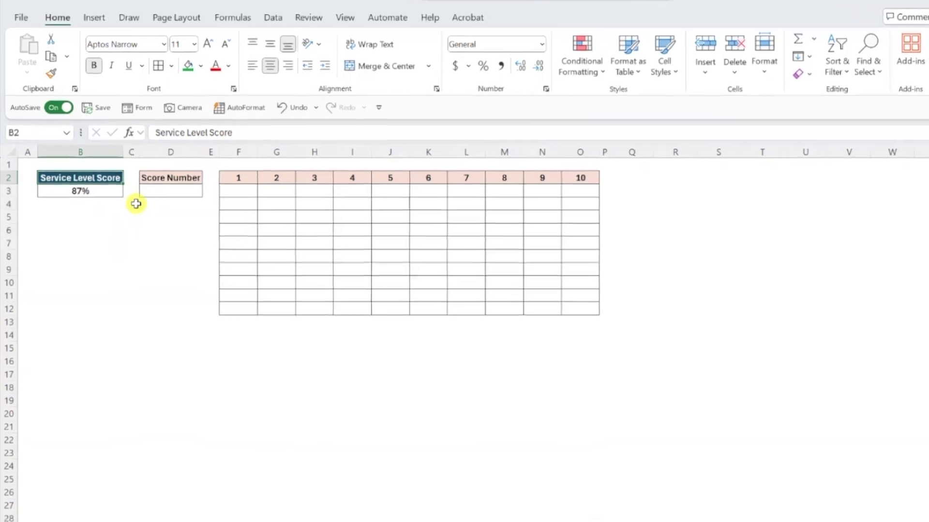
Enter =B3*100 in D3 to turn the 87% score into a number
click(151, 189)
text(=)
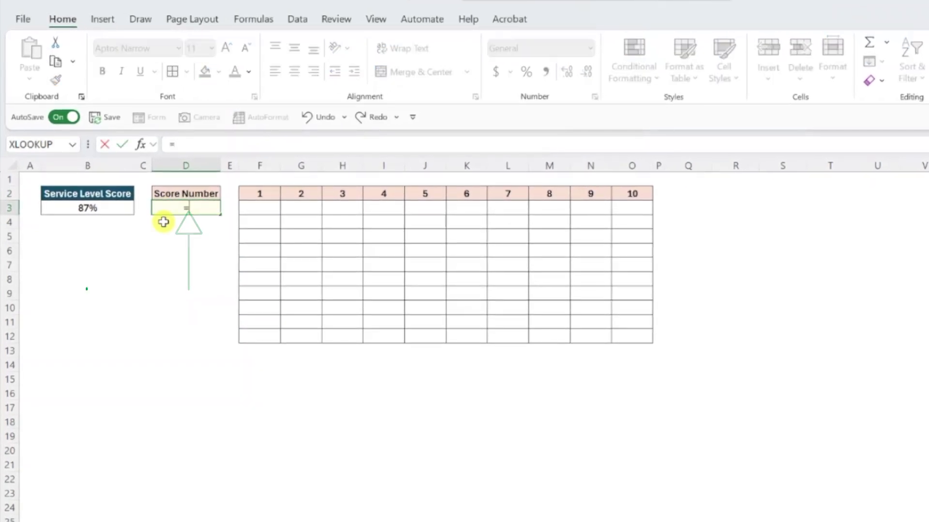
click(127, 209)
text(*10)
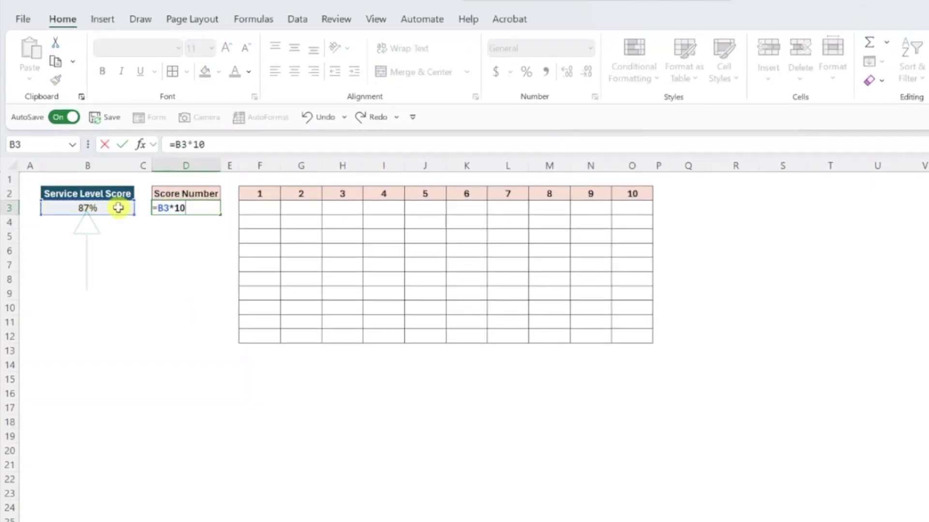
text(0)
key(Return)
key(Up)
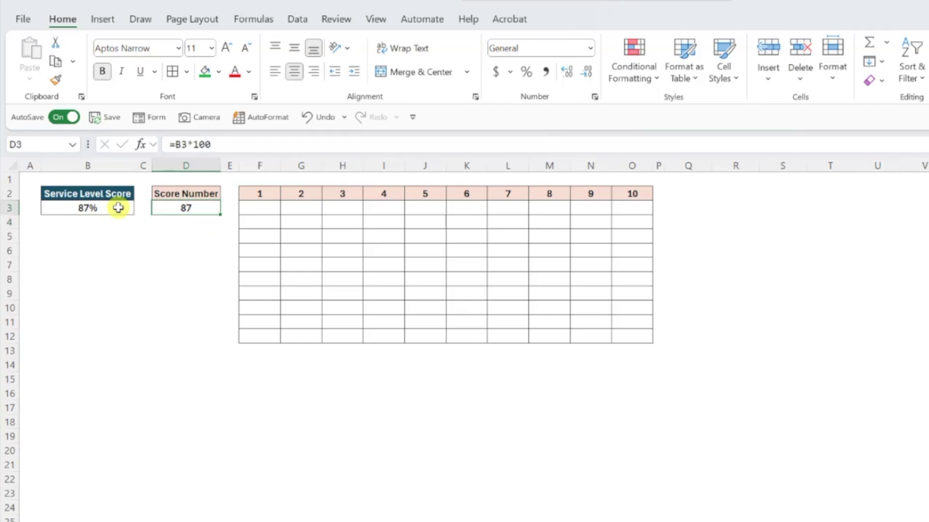
Wrap the D3 formula in ROUND(...,0) so it shows the whole number 87
click(177, 145)
text(roun)
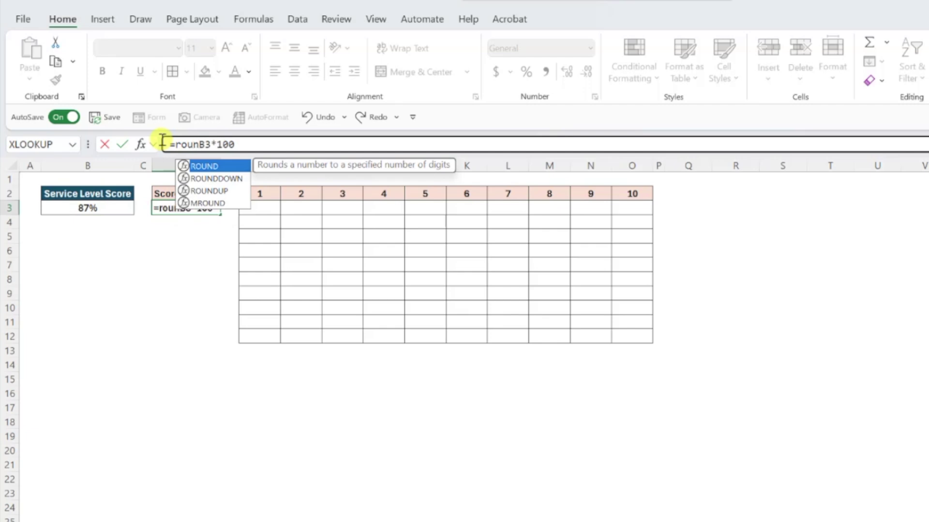
key(Tab)
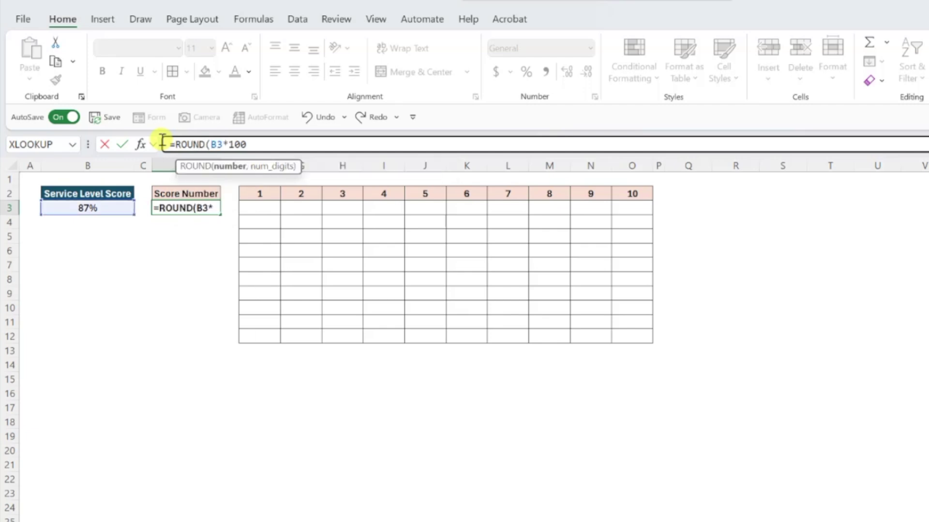
click(247, 144)
text(,)
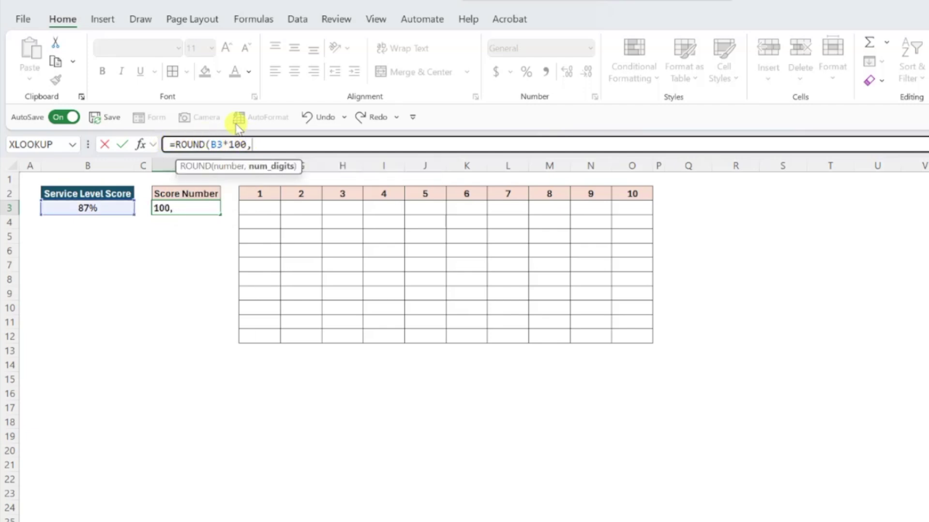
text(0))
key(Return)
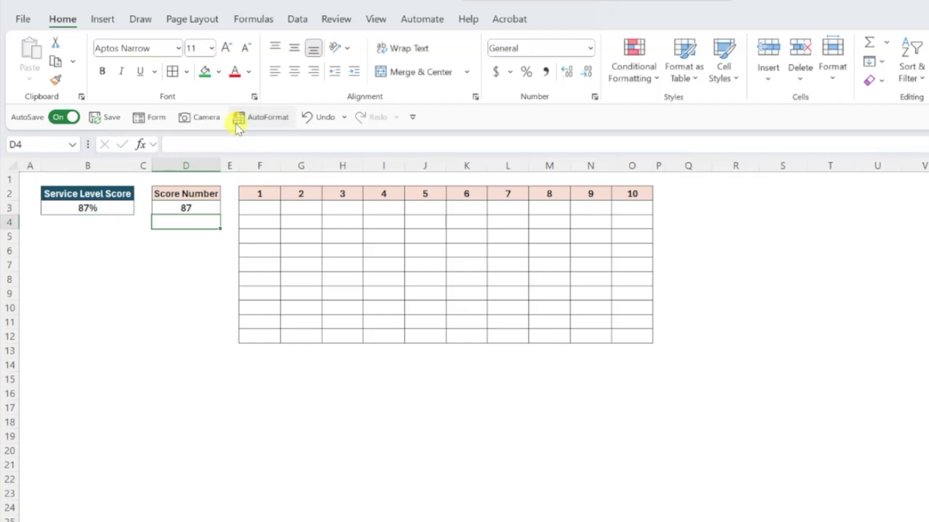
Enter =REPT("1",D3) in F3 to repeat the digit 1 by the Score Number
click(247, 207)
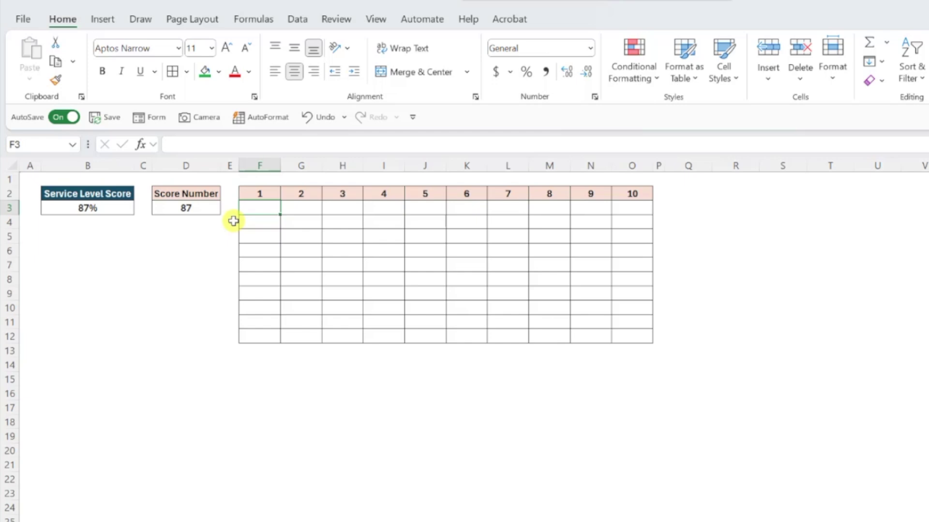
text(=rept)
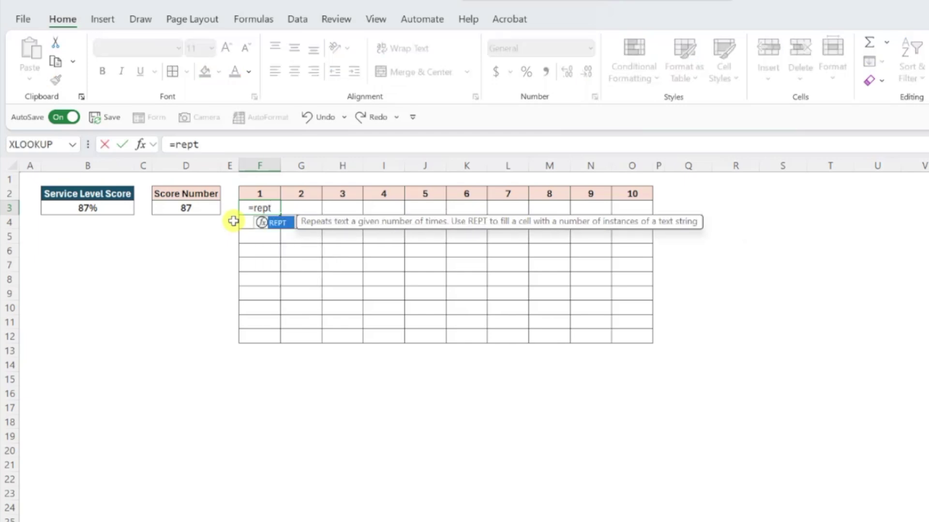
key(Tab)
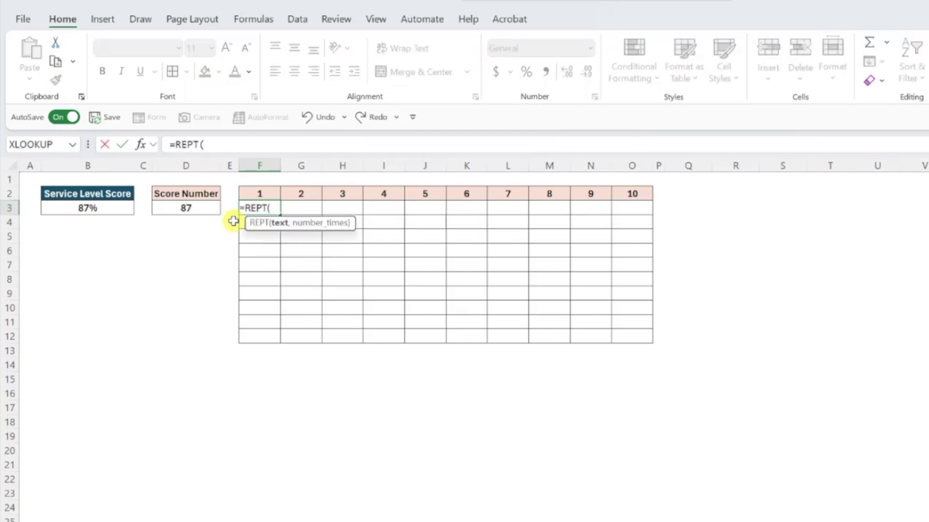
text("1")
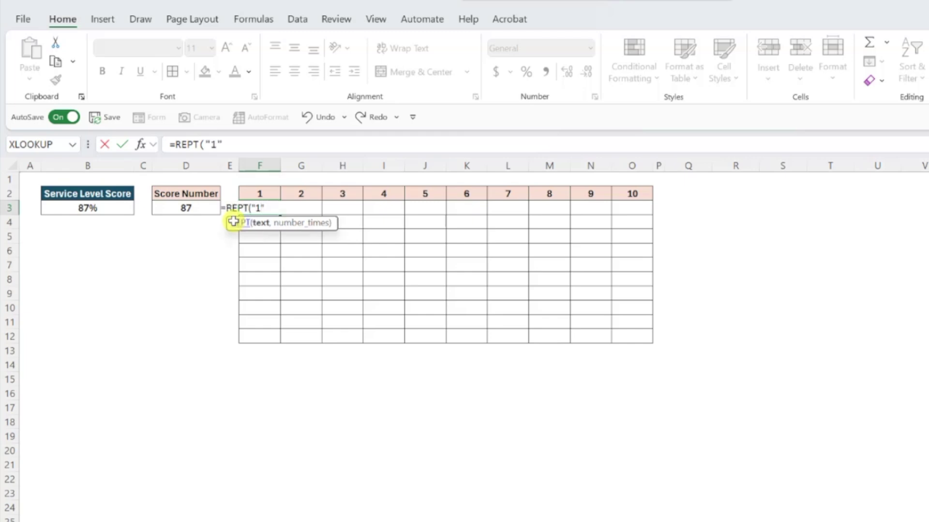
text(,)
click(209, 207)
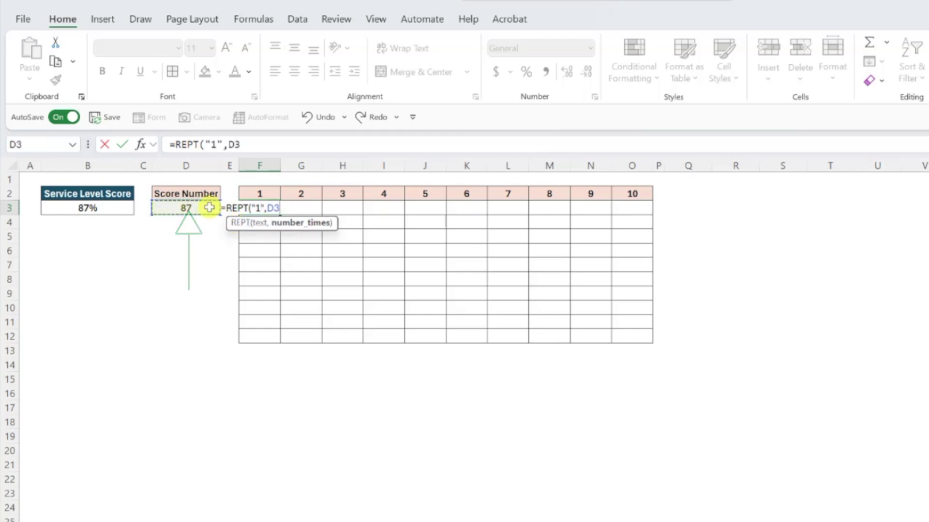
text())
key(Return)
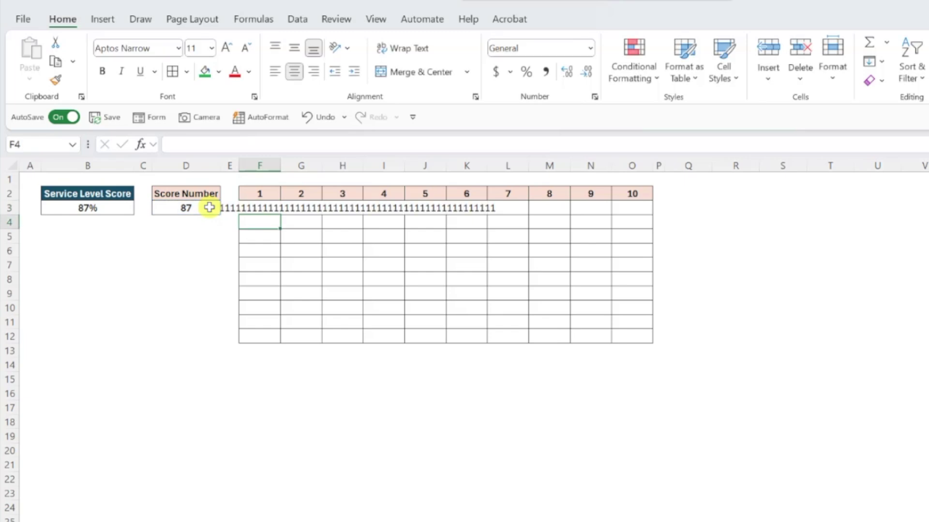
key(Up)
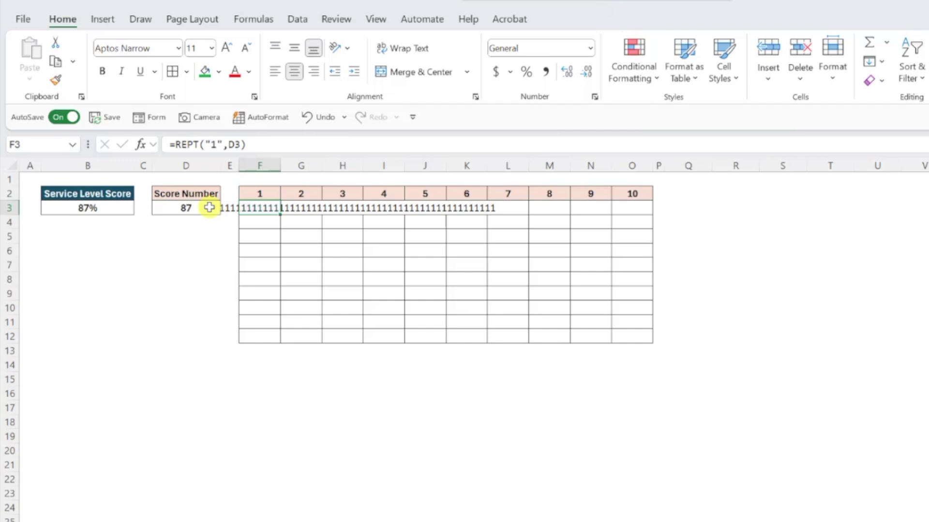
Change F3 to =TEXTSPLIT(REPT("1 ",D3),," ") so each 1 spills down column F
click(173, 141)
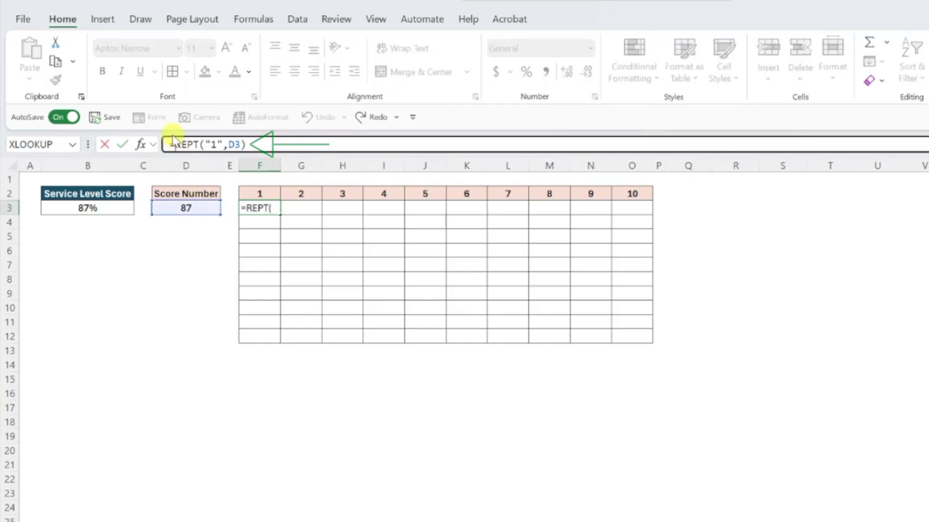
text(tex)
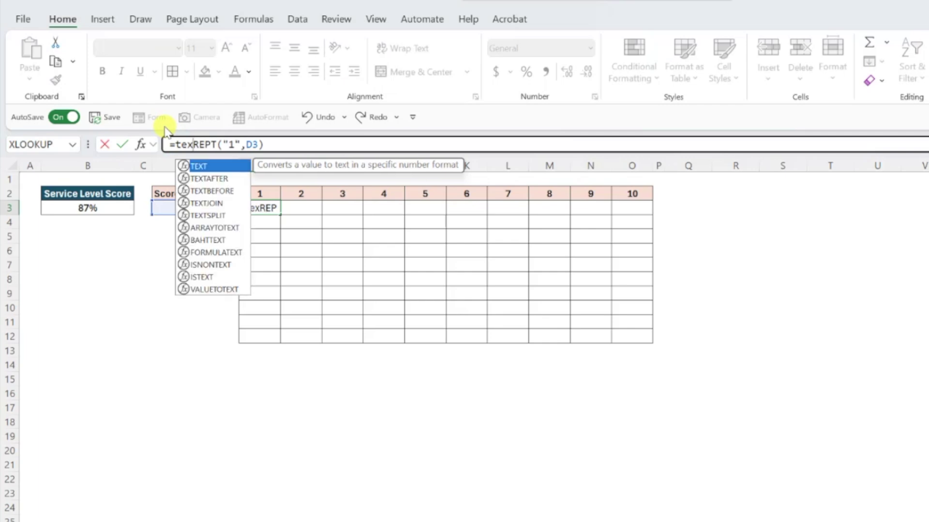
text(ts)
key(Tab)
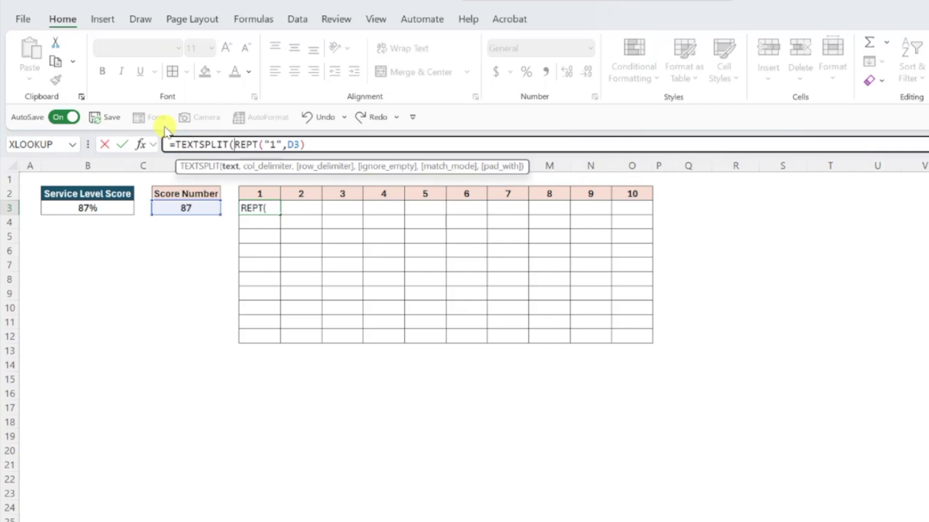
click(277, 144)
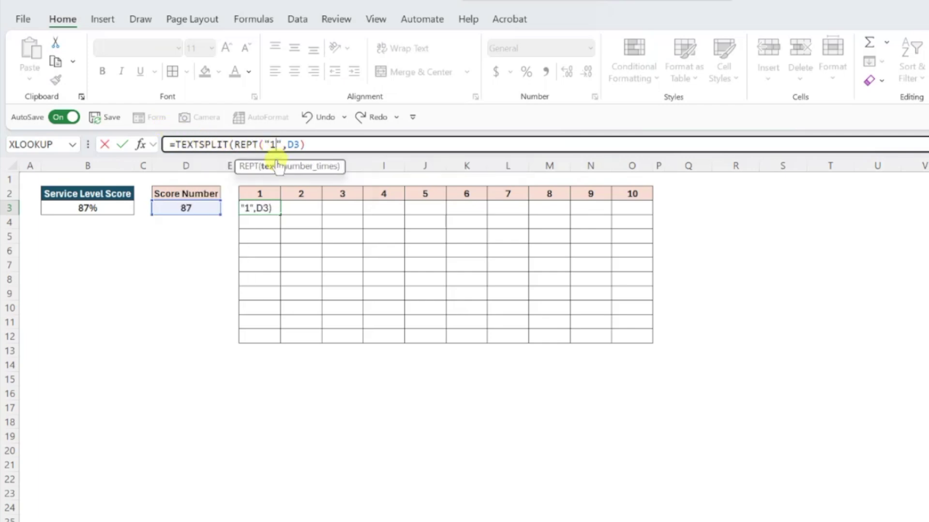
click(311, 145)
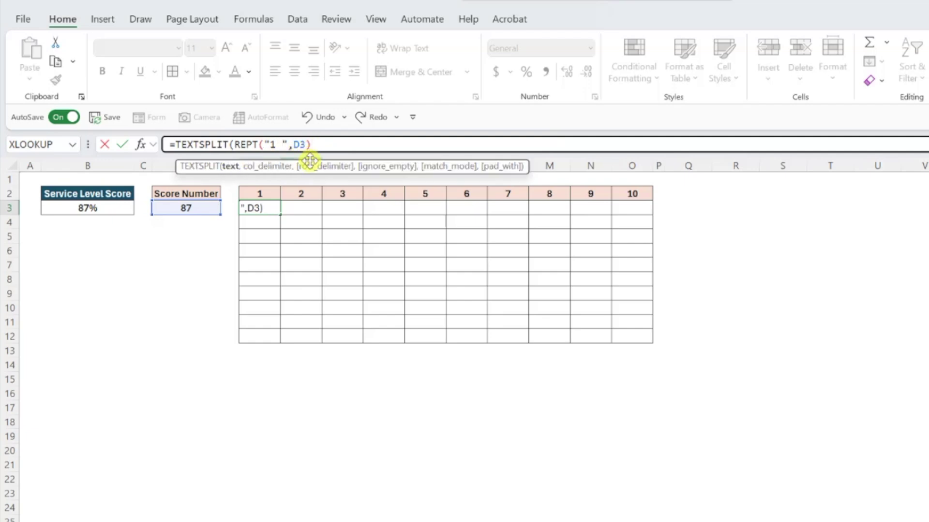
text(,,)
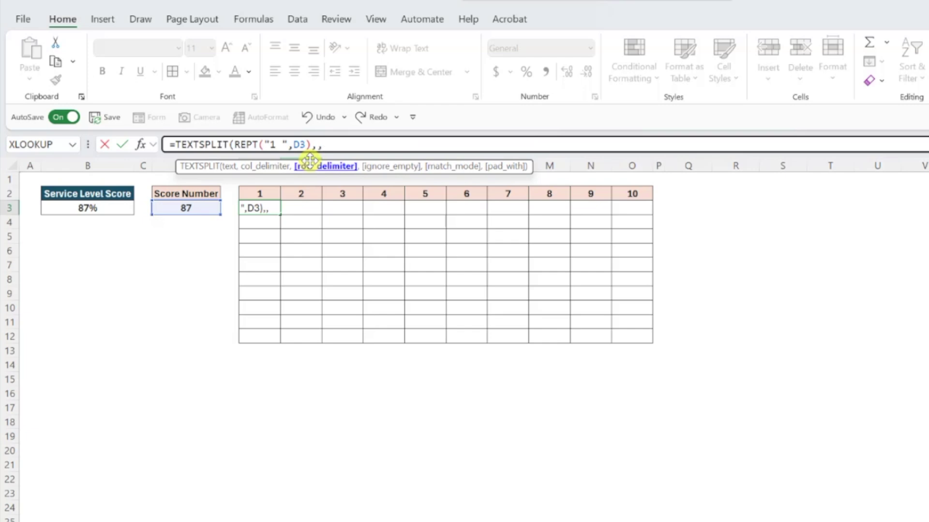
text(" "))
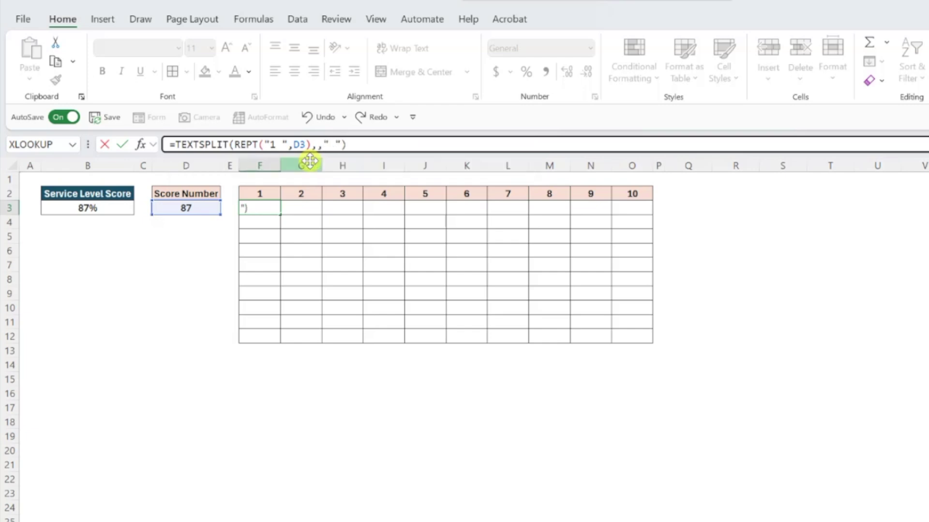
key(Return)
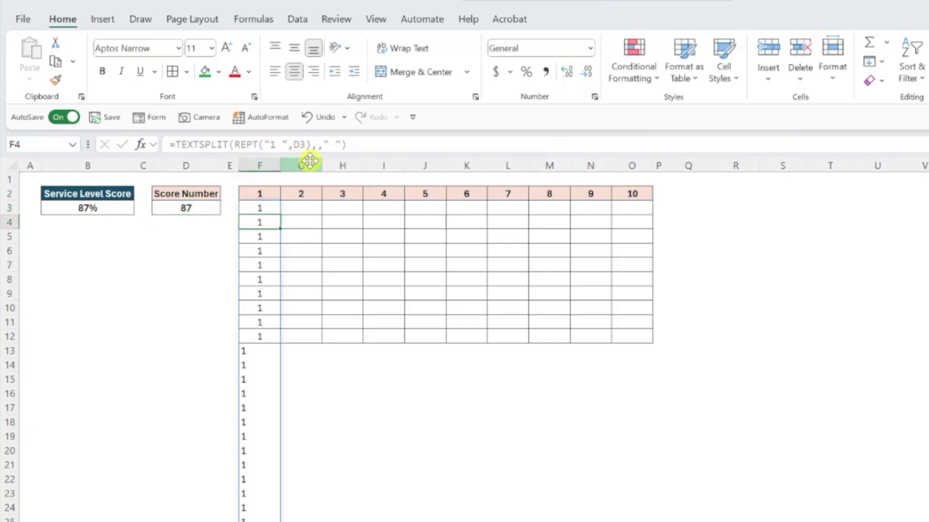
key(Up)
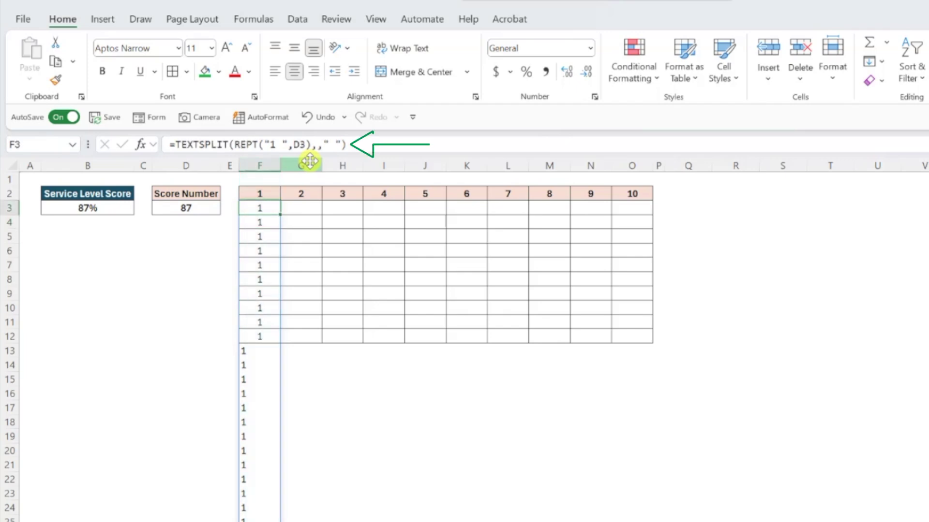
Wrap F3's formula in WRAPCOLS(...,10) to arrange the 1s into ten-row columns
click(178, 145)
text(wrapco)
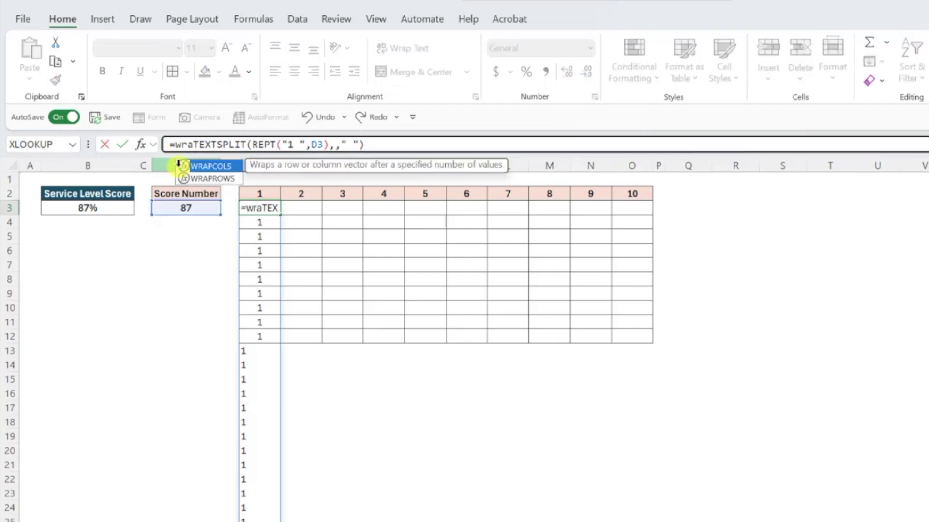
key(Tab)
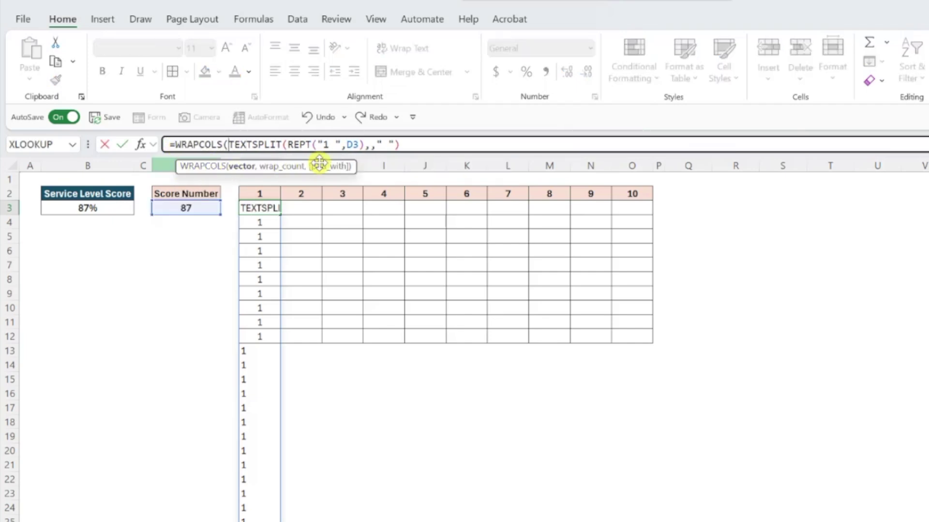
click(401, 144)
text(,10))
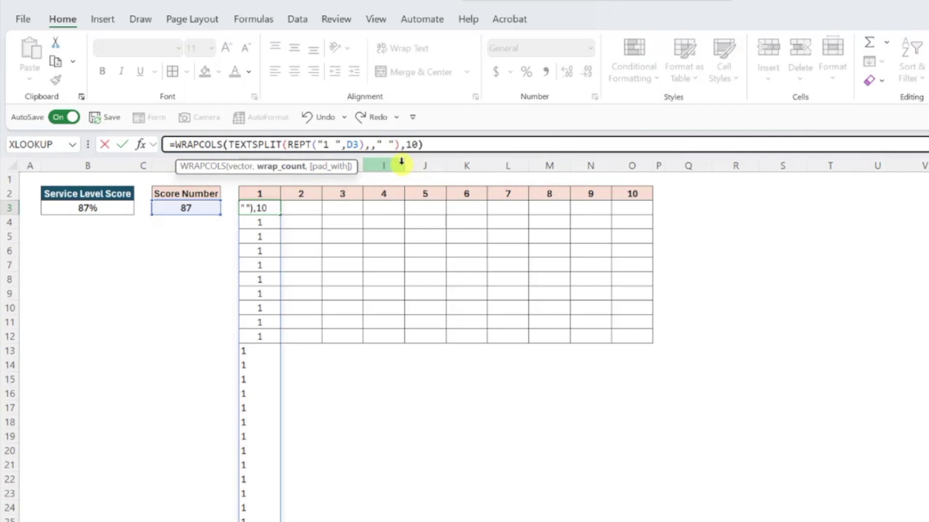
key(Return)
key(Up)
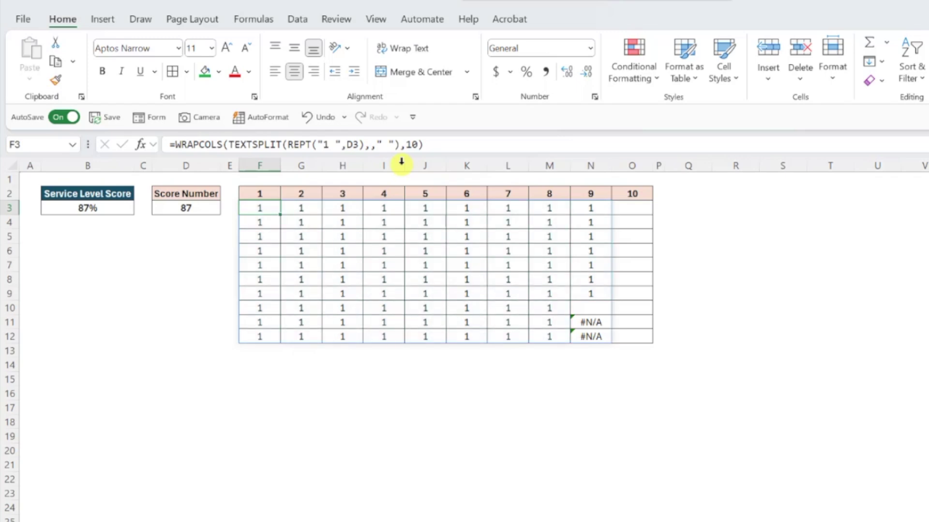
Append *1 to the WRAPCOLS formula so the grid holds numeric 1s
click(441, 145)
text(*1)
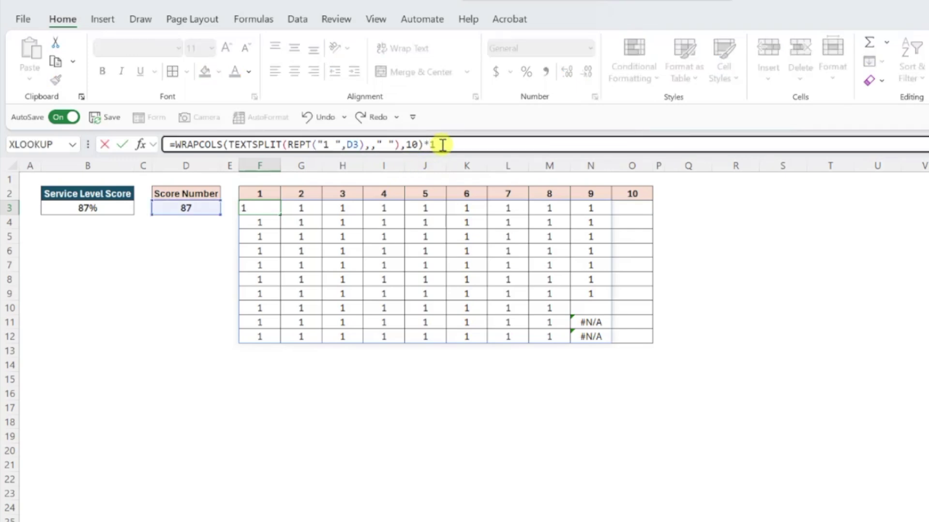
key(Return)
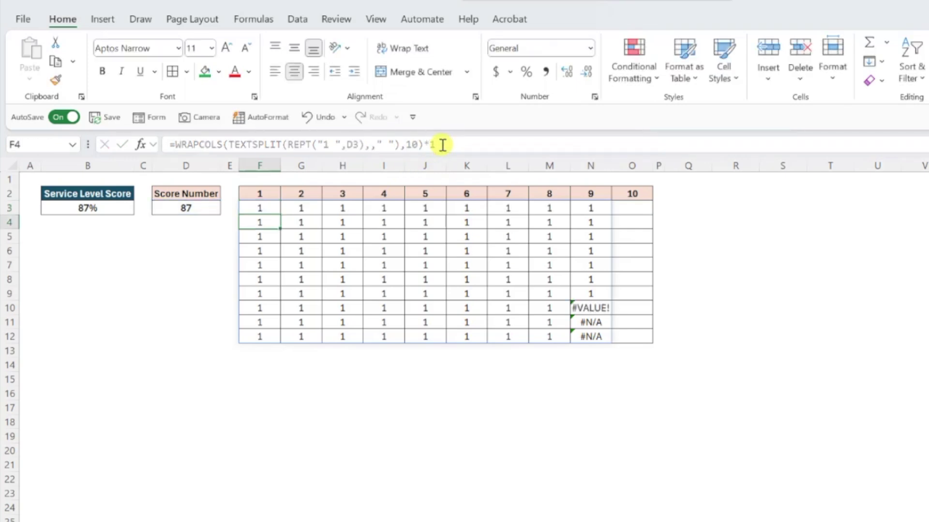
key(Up)
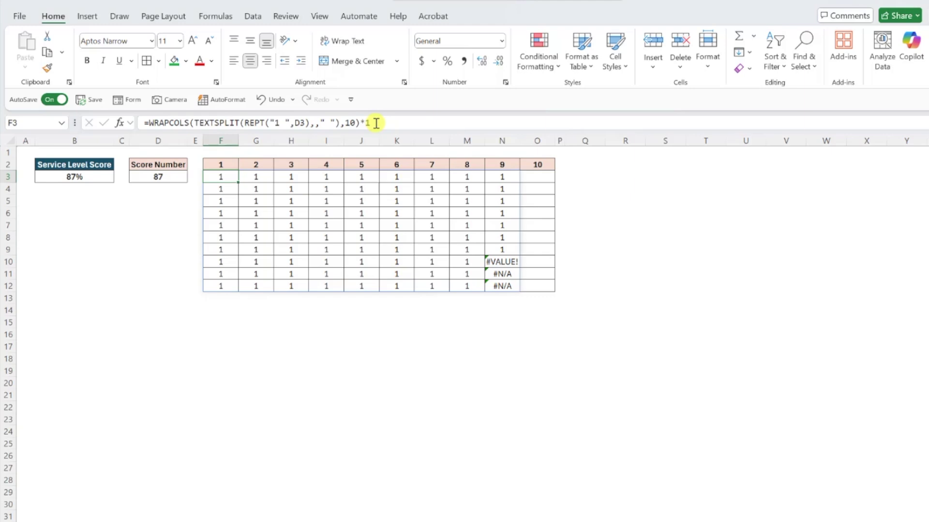
Insert an empty stacked column chart at Q2 and narrow it to a roughly square shape
click(580, 166)
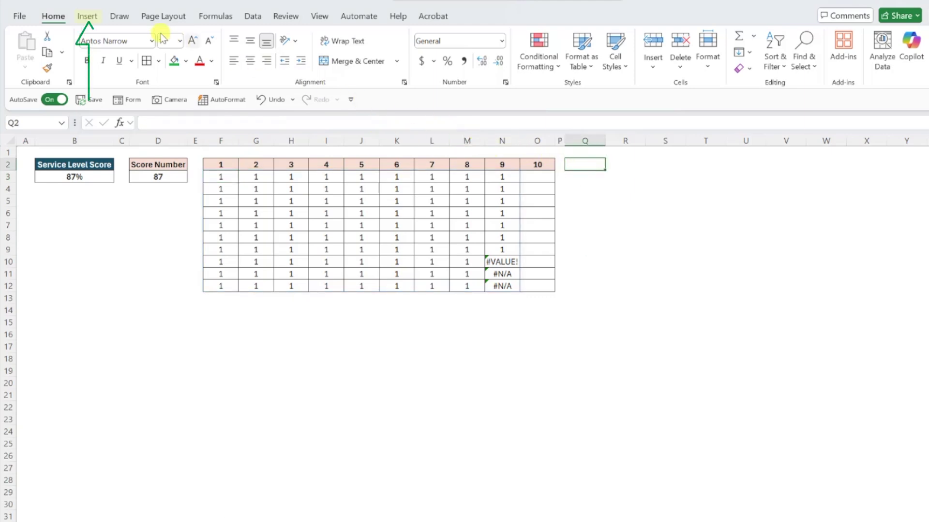
click(89, 17)
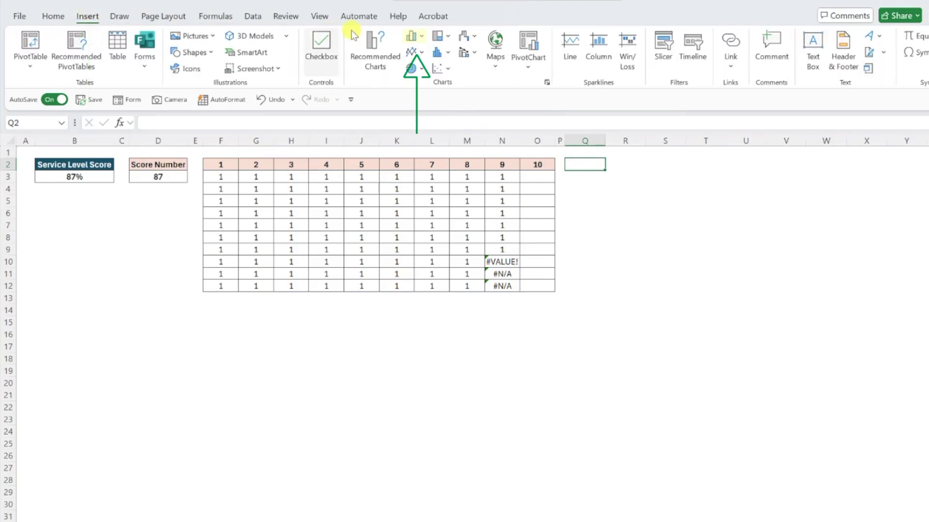
click(413, 37)
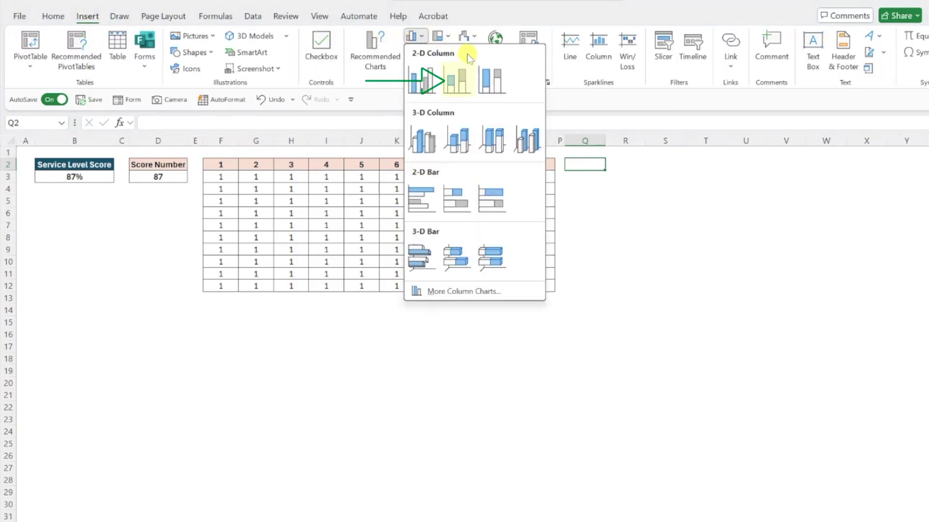
click(423, 79)
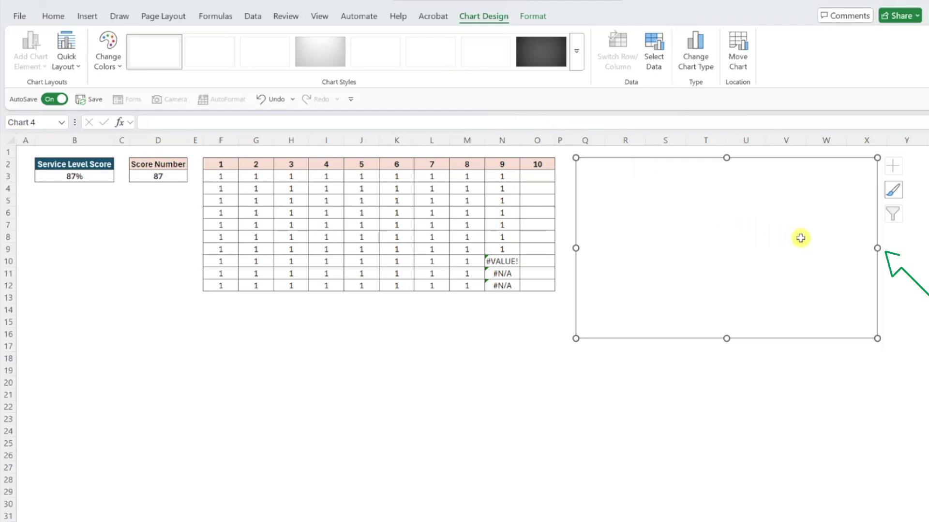
drag(877, 249, 755, 248)
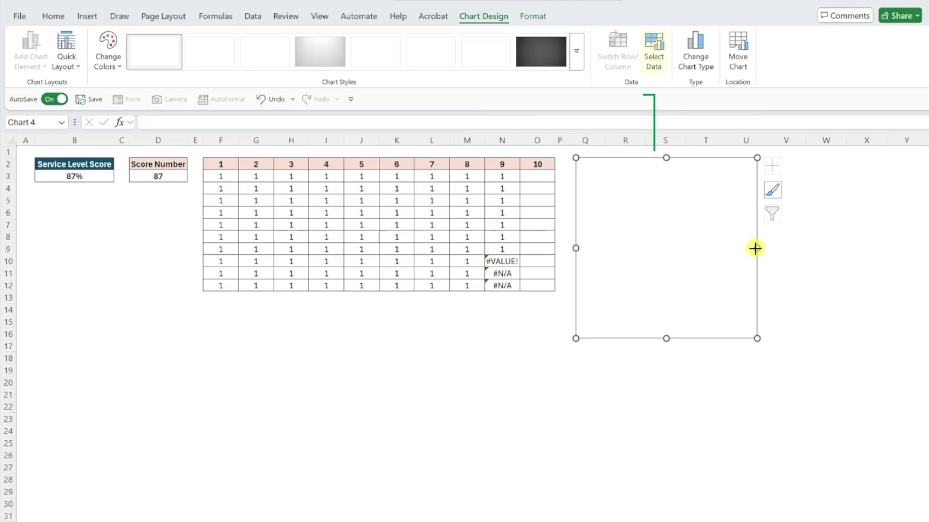
In Select Data, add series with values F3:F12 and G3:G12
click(654, 56)
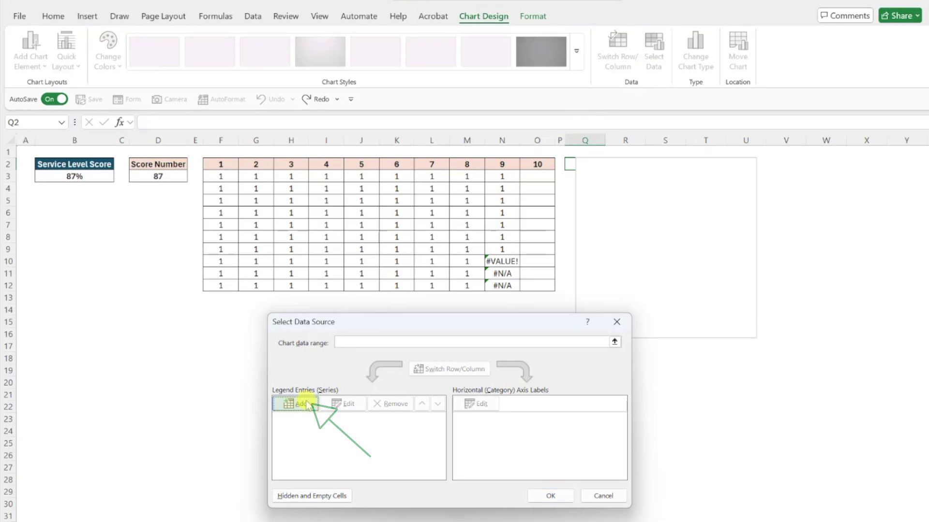
click(302, 404)
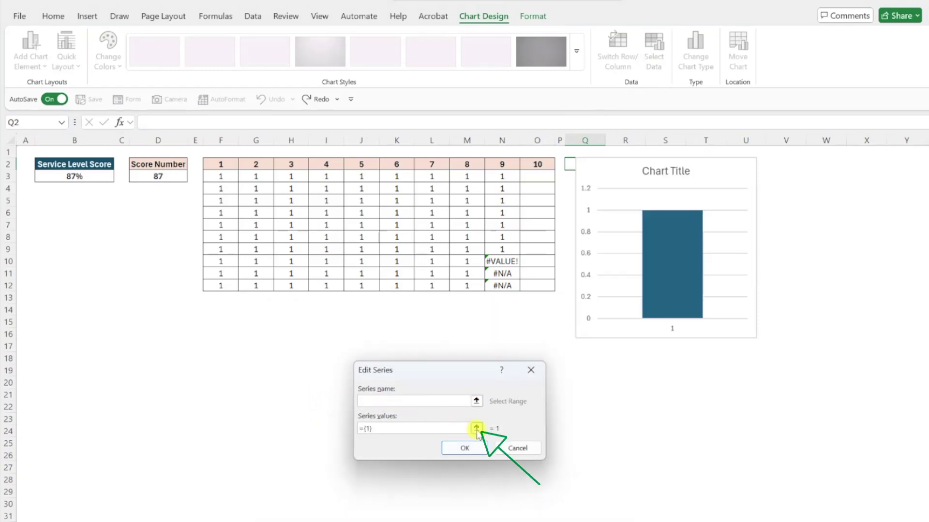
click(475, 428)
drag(221, 178, 230, 281)
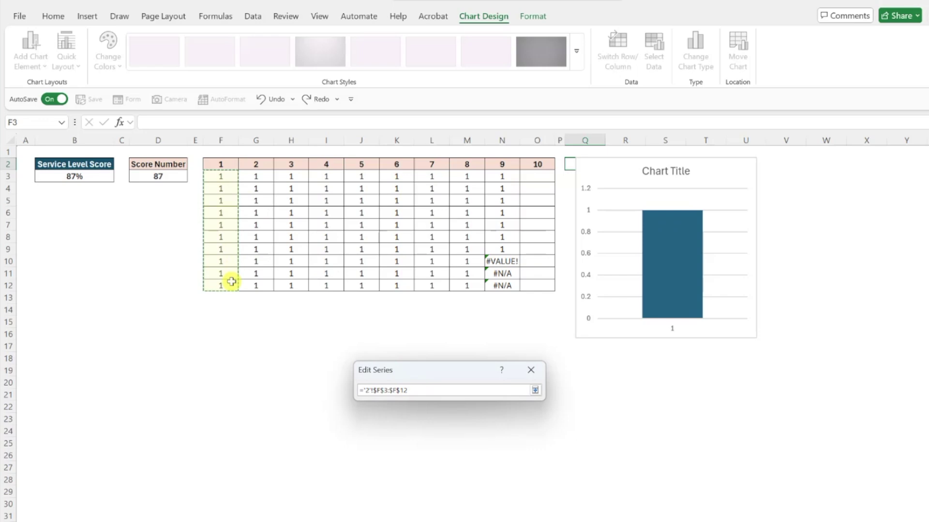
click(534, 389)
click(475, 446)
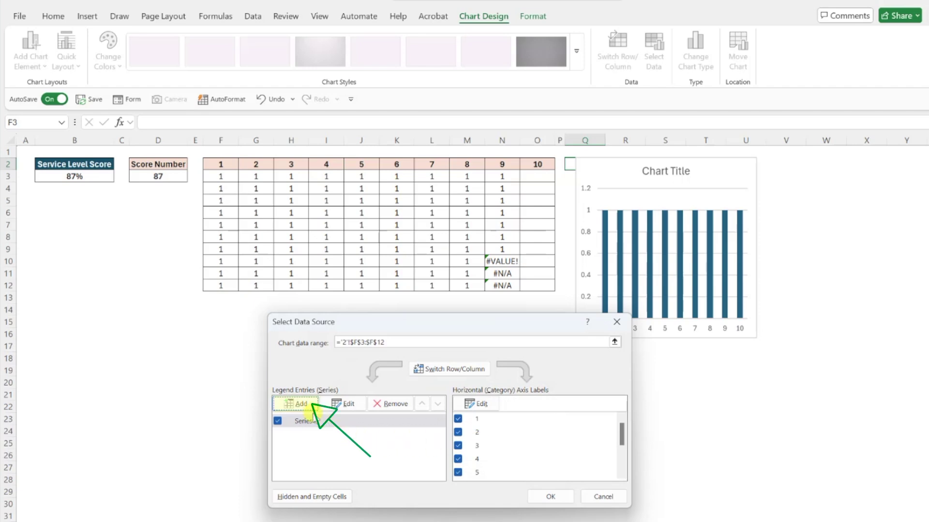
click(305, 404)
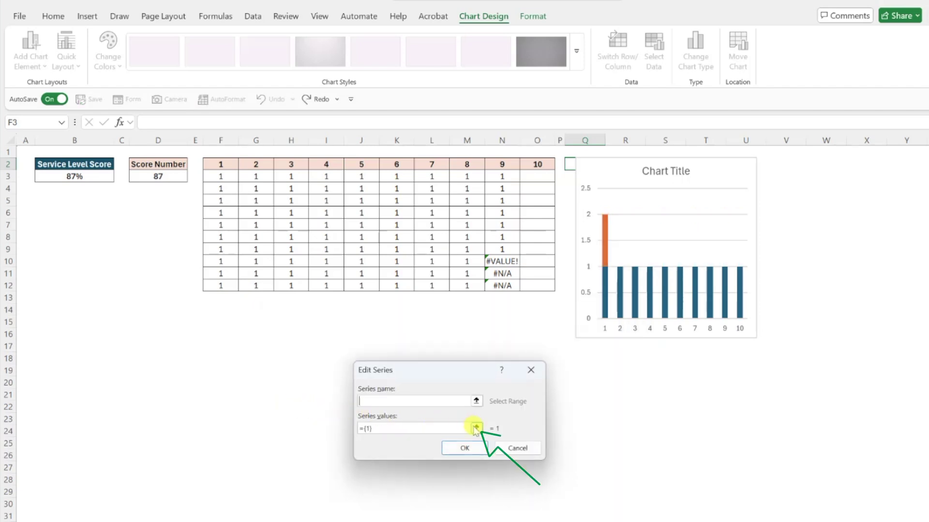
click(476, 428)
drag(266, 180, 259, 284)
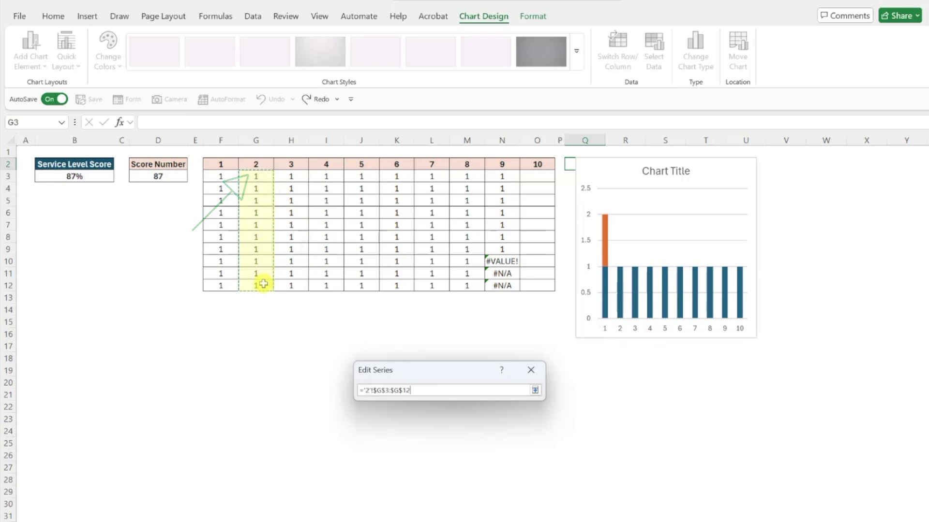
click(534, 391)
click(472, 447)
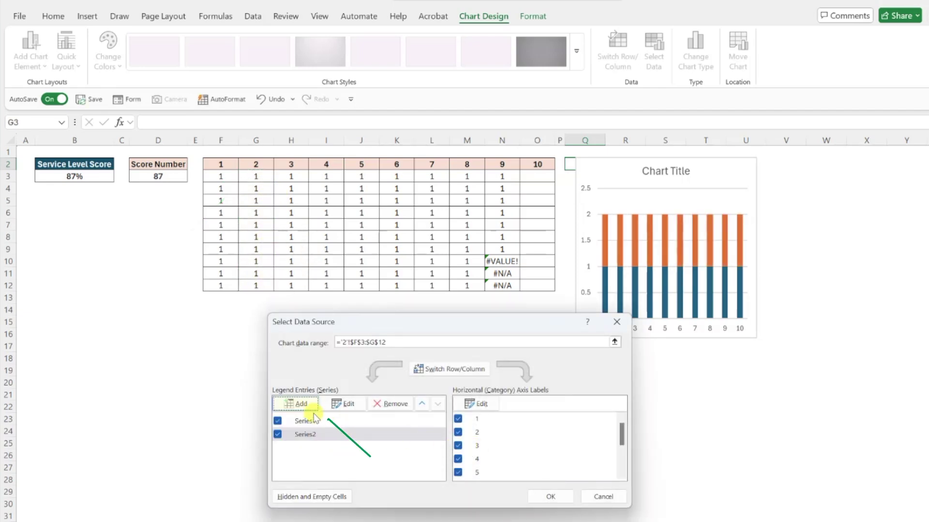
Add series for columns H, I, J and K (H3:H12 through K3:K12)
click(296, 403)
click(479, 429)
drag(290, 177, 291, 285)
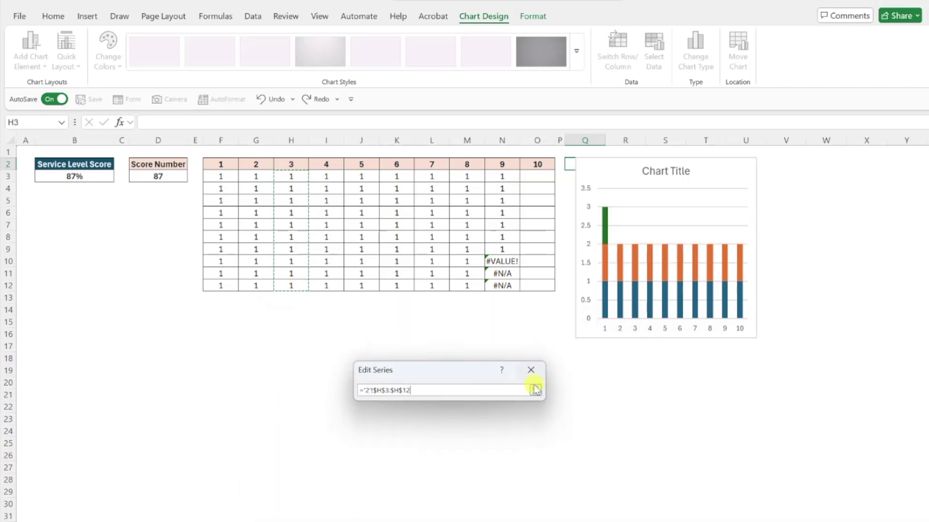
click(535, 390)
click(464, 448)
click(296, 403)
drag(326, 177, 326, 285)
click(464, 448)
click(476, 428)
drag(361, 177, 361, 286)
click(534, 389)
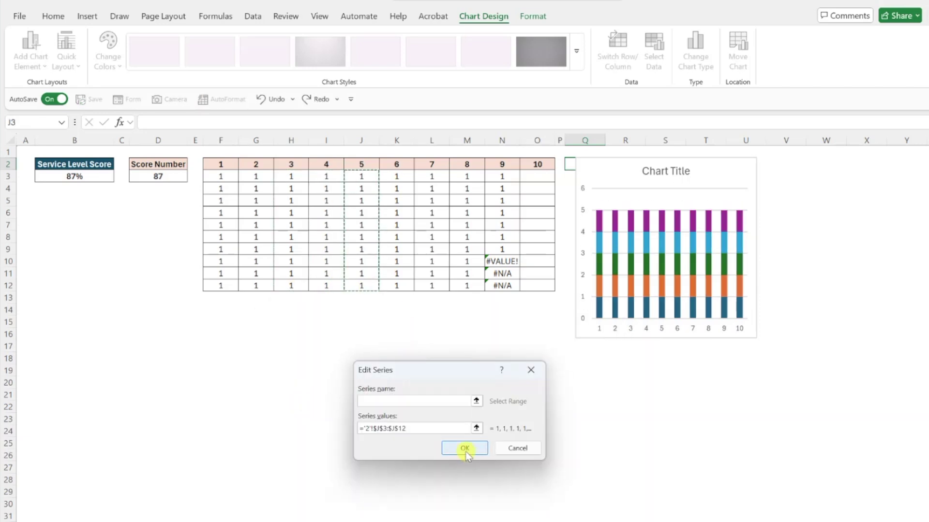
click(464, 447)
click(295, 404)
click(476, 428)
drag(396, 177, 397, 285)
click(535, 390)
Add series for columns L through O (rows 3–12) and accept all ten series
drag(431, 177, 431, 285)
click(464, 447)
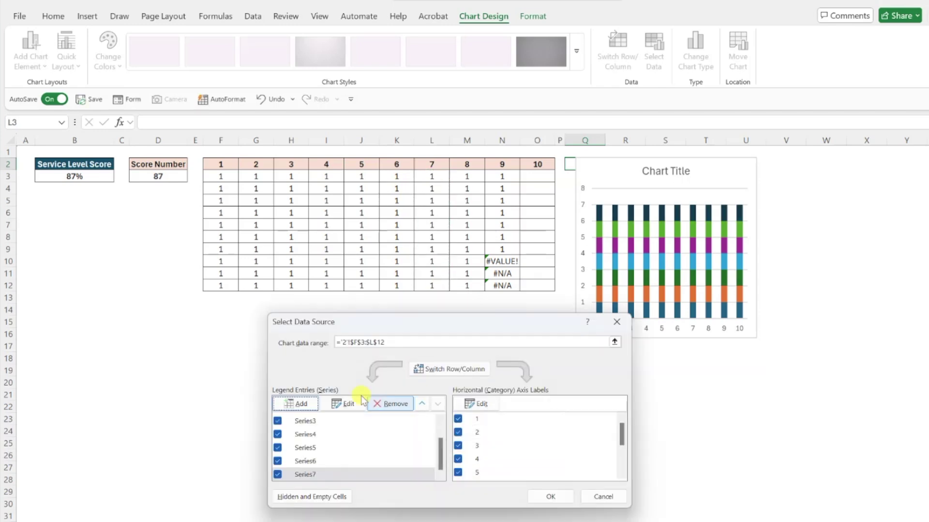
click(296, 403)
click(477, 428)
drag(467, 176, 467, 285)
click(464, 448)
click(296, 403)
drag(502, 177, 502, 285)
click(465, 448)
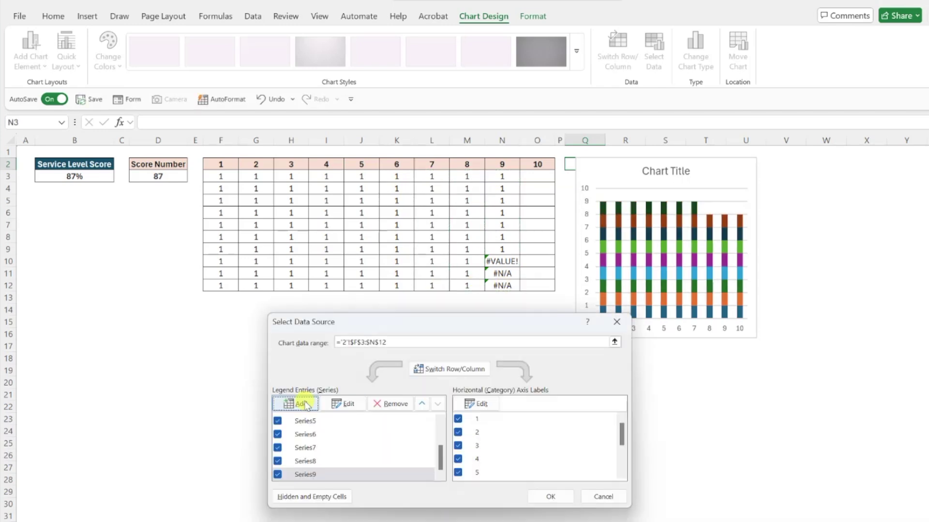
click(296, 404)
click(476, 428)
drag(537, 177, 538, 285)
click(464, 448)
click(550, 493)
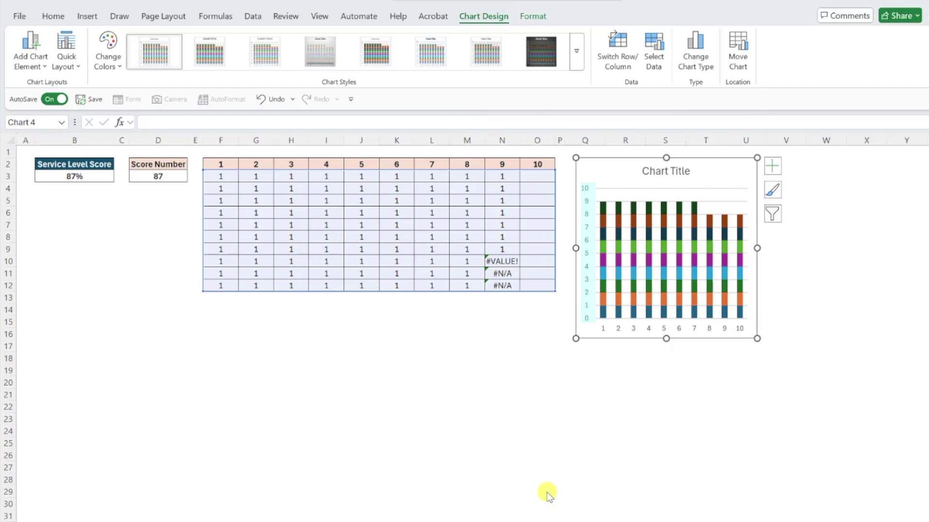
Set the vertical axis bounds to minimum 0 and maximum 10 in Format Axis
right_click(587, 280)
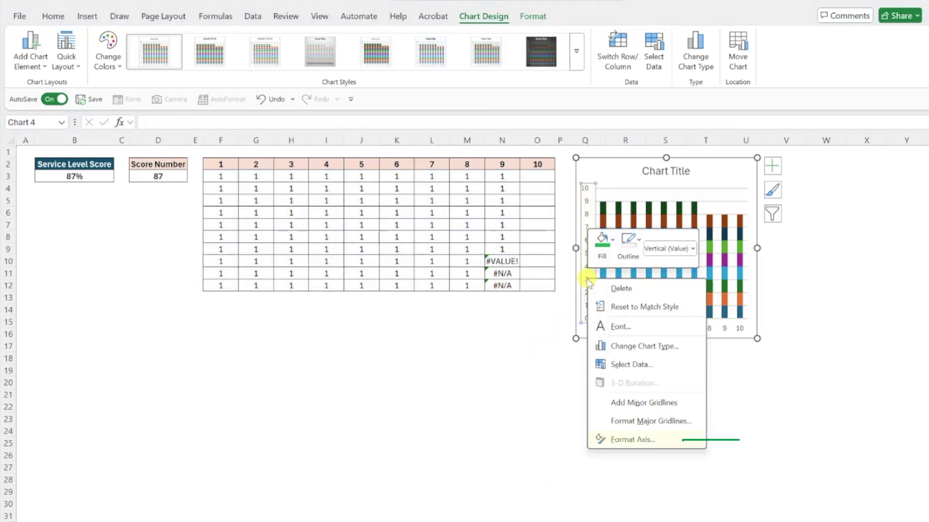
click(622, 438)
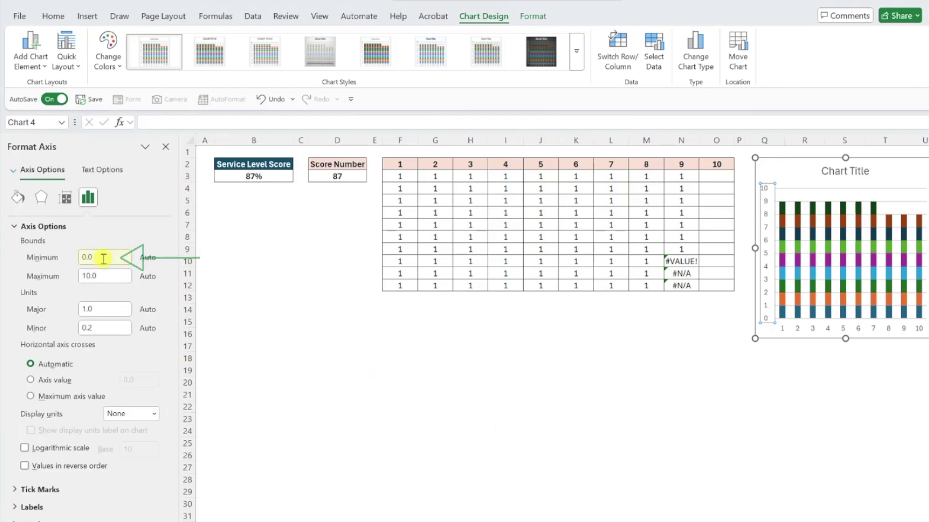
drag(103, 257, 68, 256)
click(97, 275)
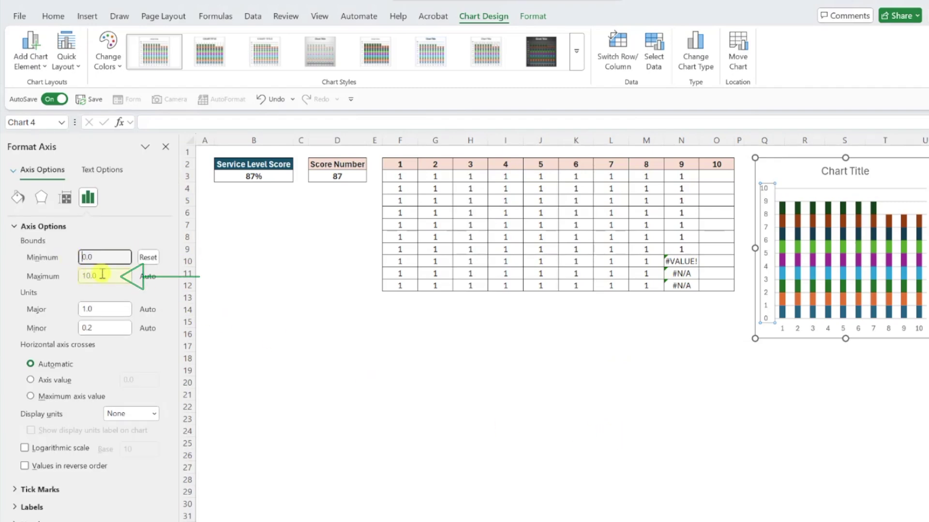
key(BackSpace)
key(BackSpace)
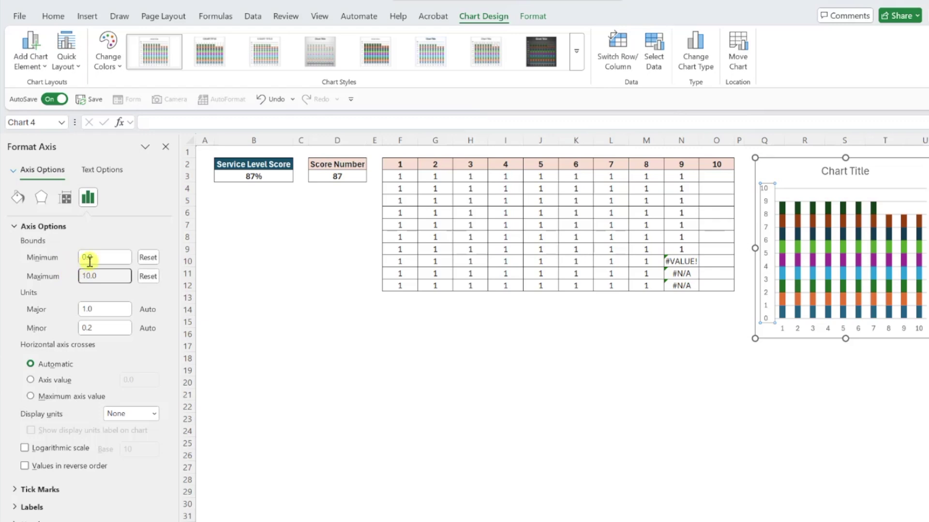
click(163, 147)
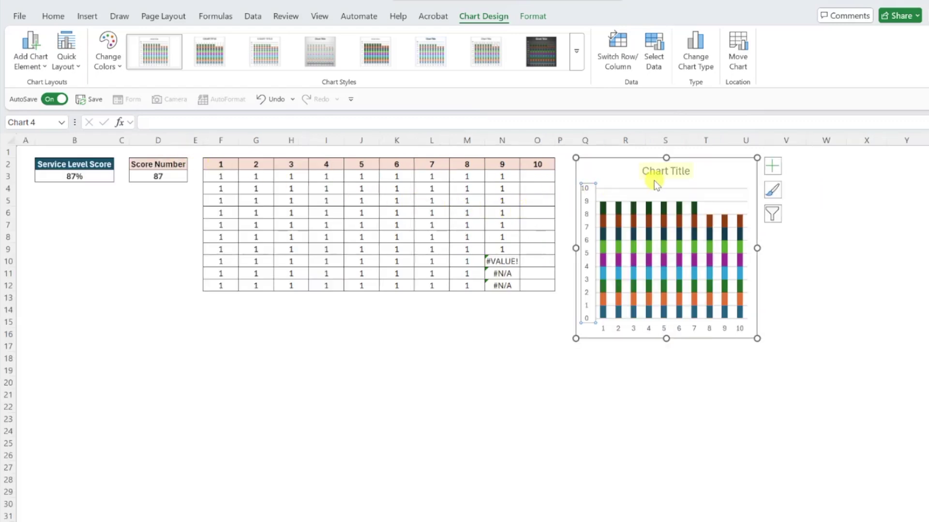
Delete the chart title and both axis labels, and remove the chart's outer border
click(670, 176)
key(Delete)
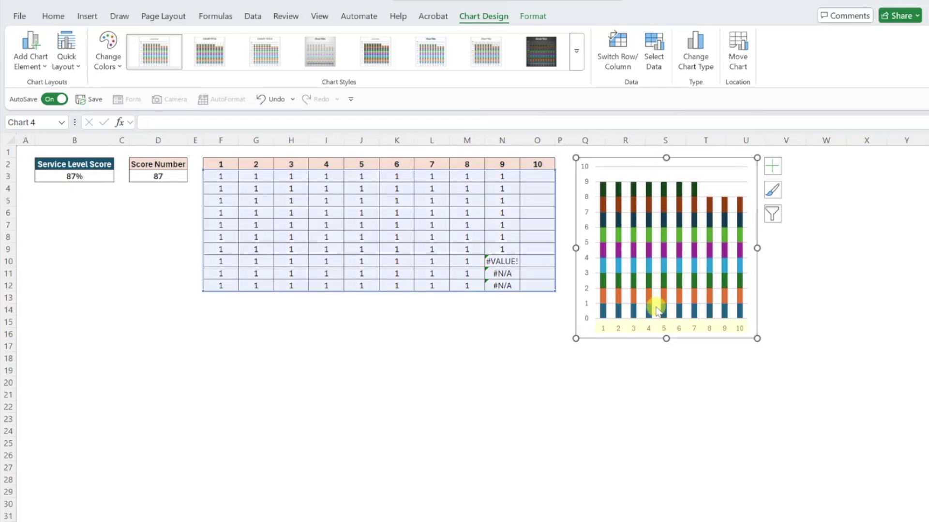
click(655, 329)
key(Delete)
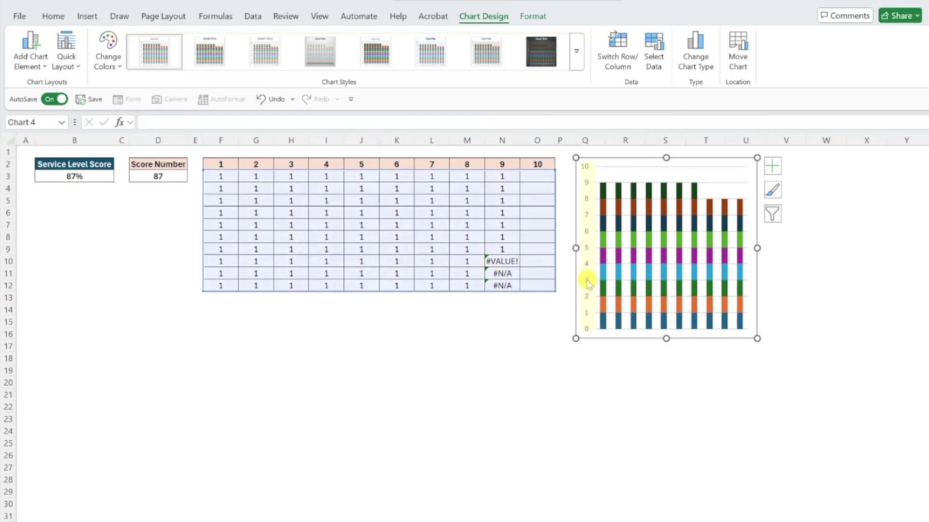
click(587, 280)
key(Delete)
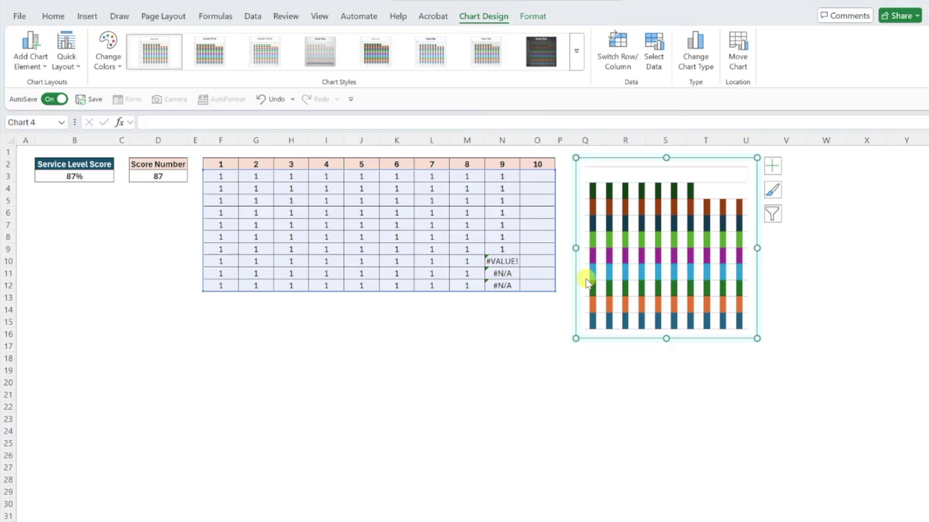
click(532, 16)
click(515, 53)
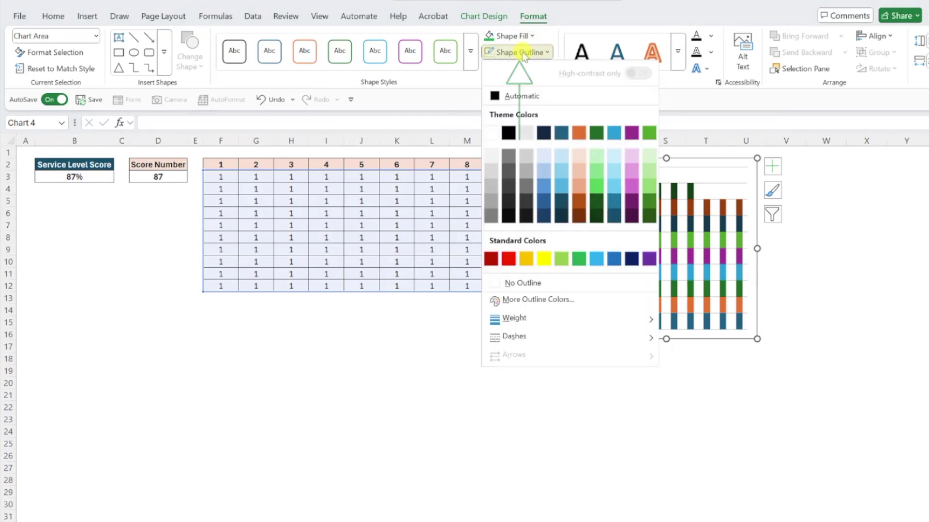
click(515, 283)
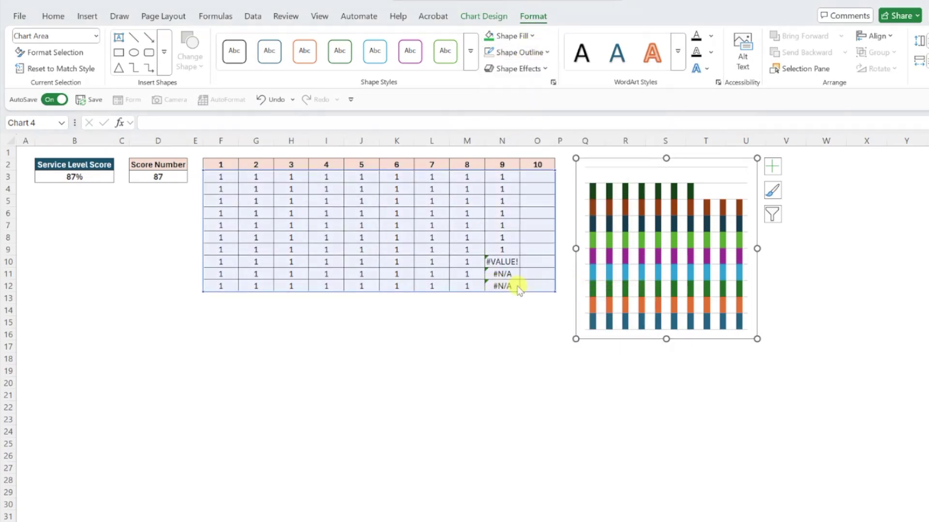
Set the data series gap width to 0%
right_click(593, 233)
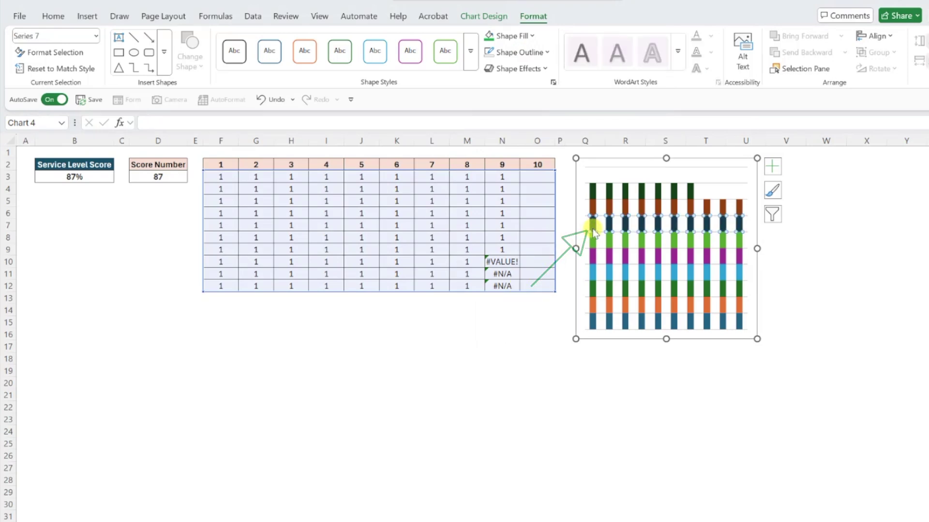
click(609, 370)
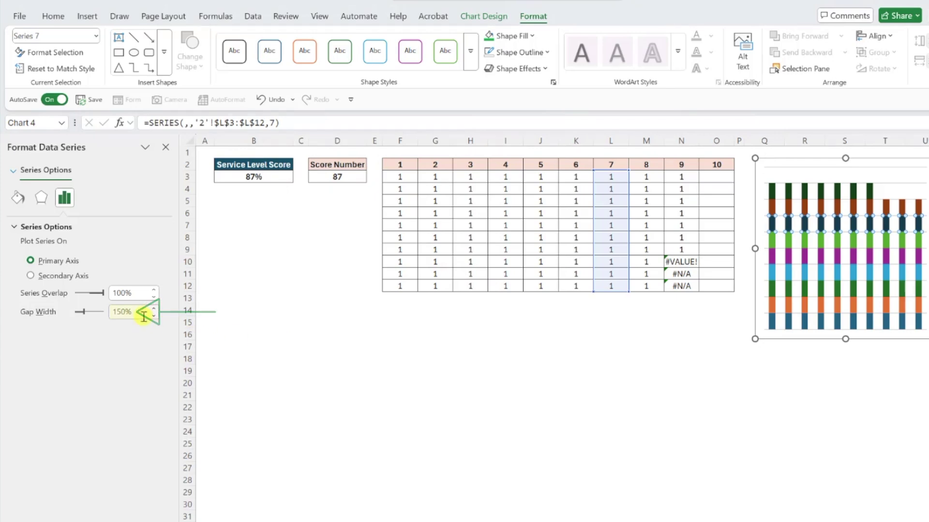
double_click(117, 312)
text(0)
key(Return)
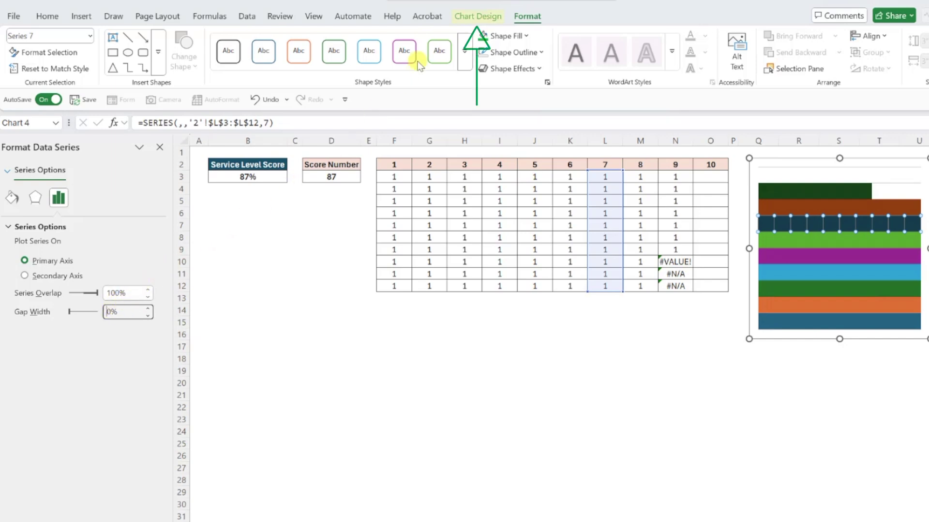
Add primary major vertical gridlines to the chart
click(469, 18)
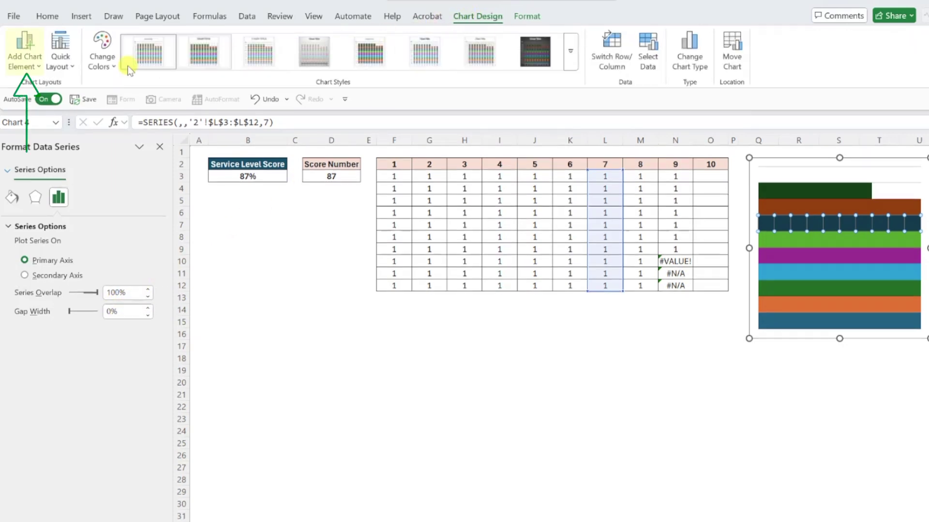
click(24, 63)
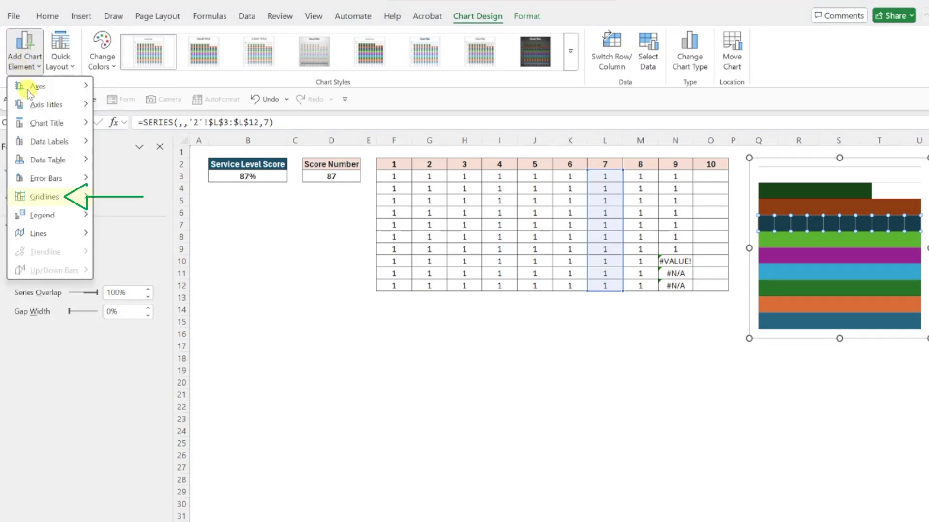
mouse_move(49, 197)
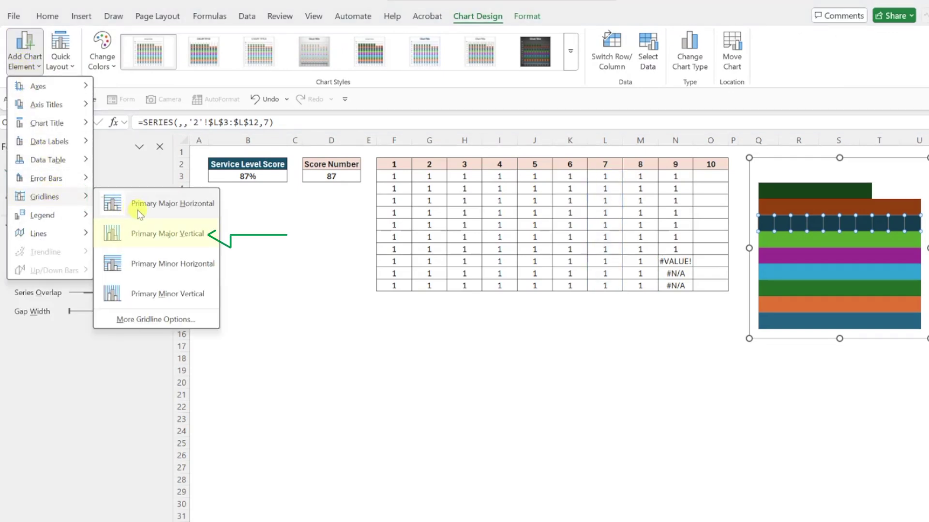
click(140, 234)
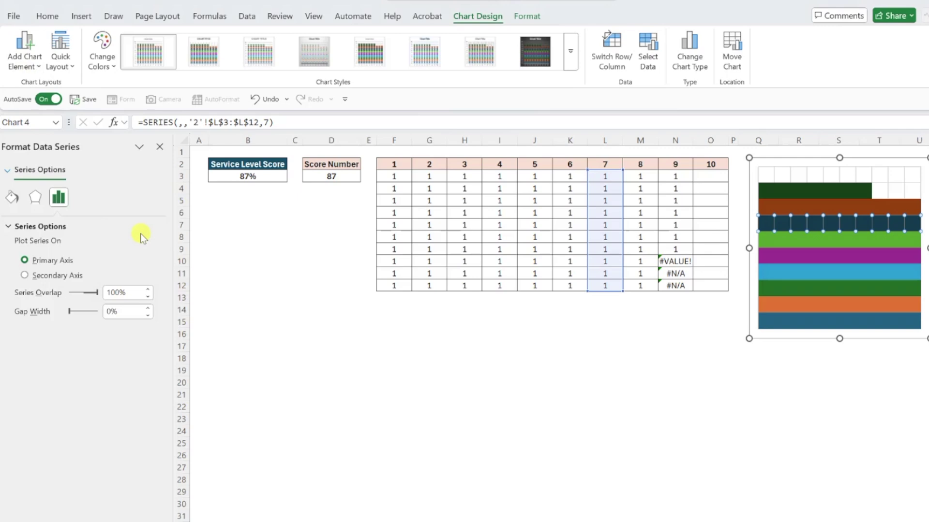
Format the chart gridlines as a solid black line
click(773, 180)
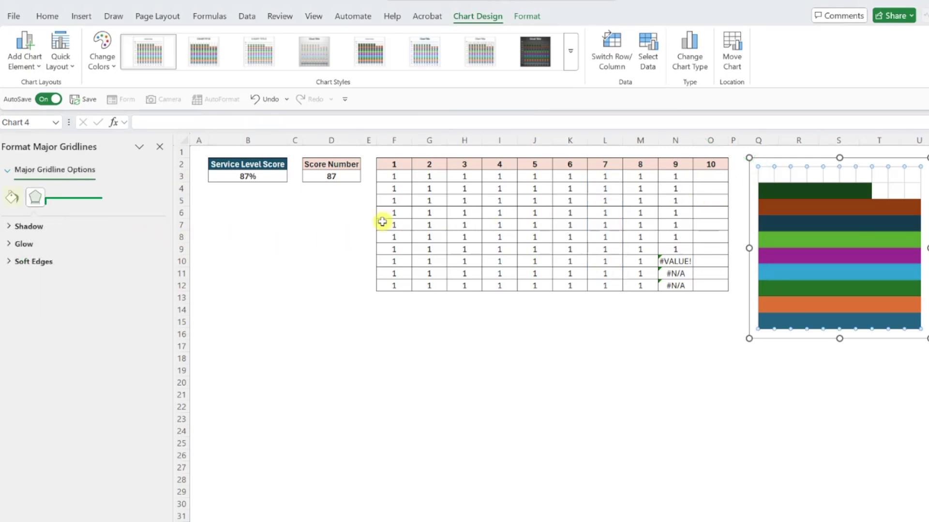
click(9, 198)
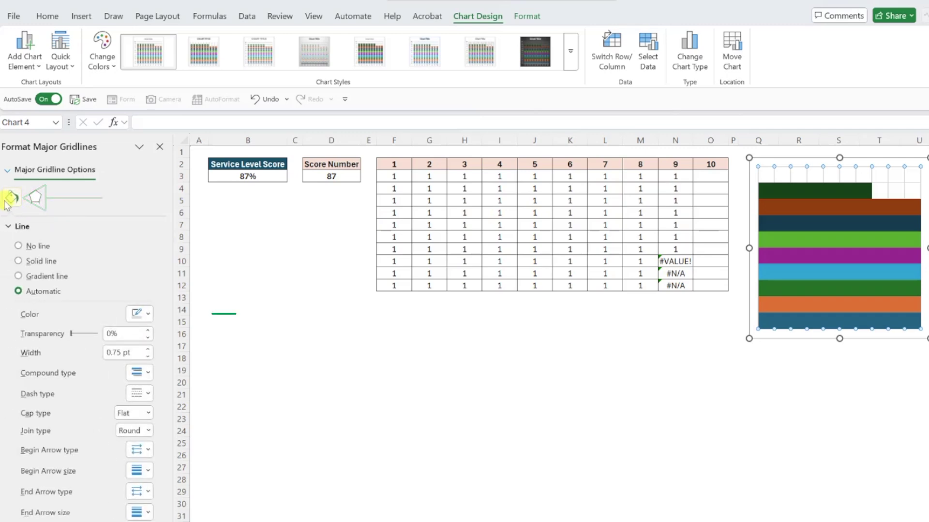
click(144, 316)
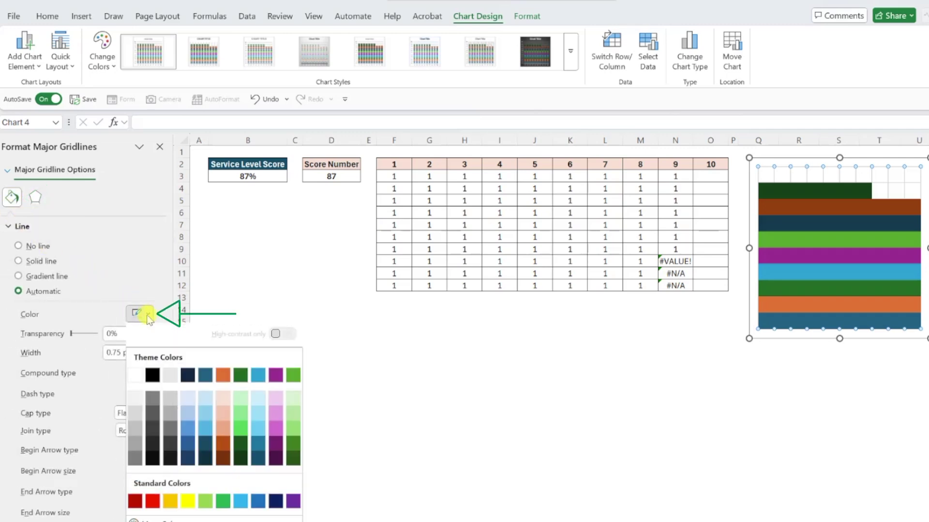
click(151, 375)
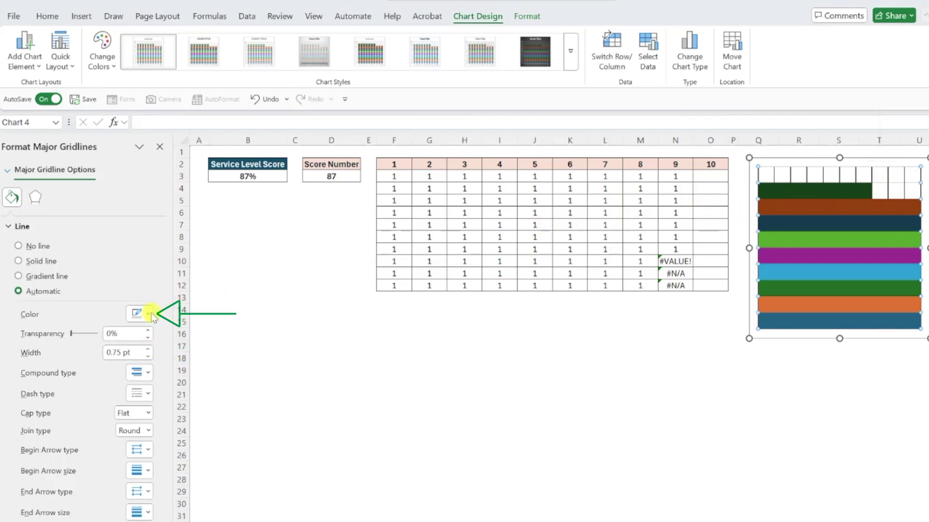
click(145, 315)
click(152, 375)
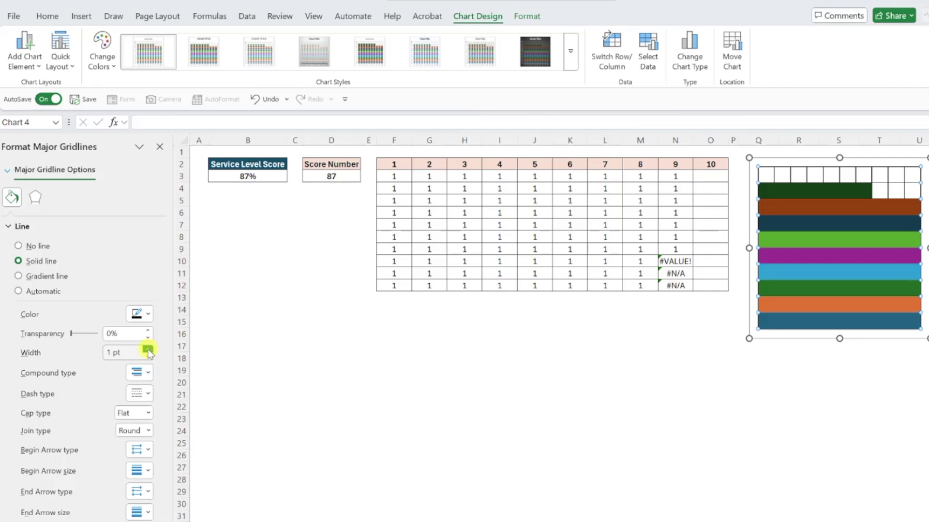
Enter 100% as the Service Level Score in cell B3
click(225, 179)
text(100)
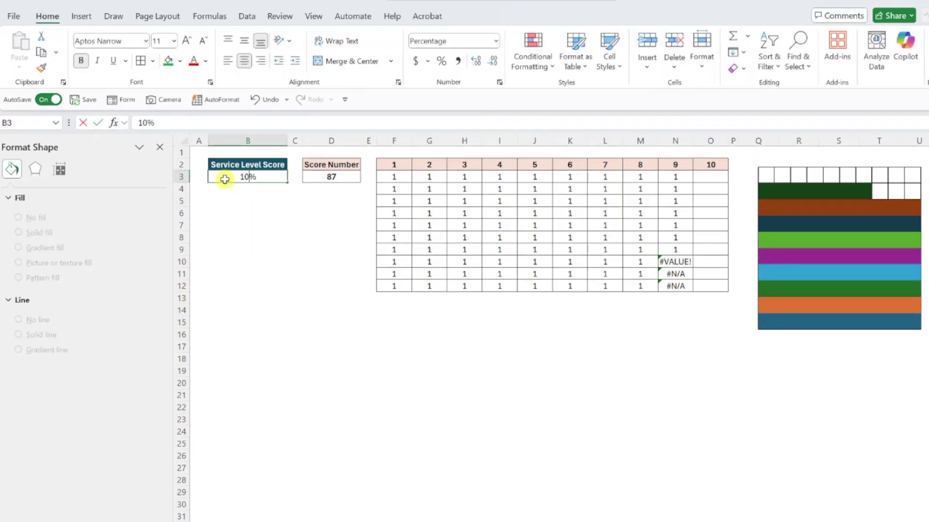
key(Return)
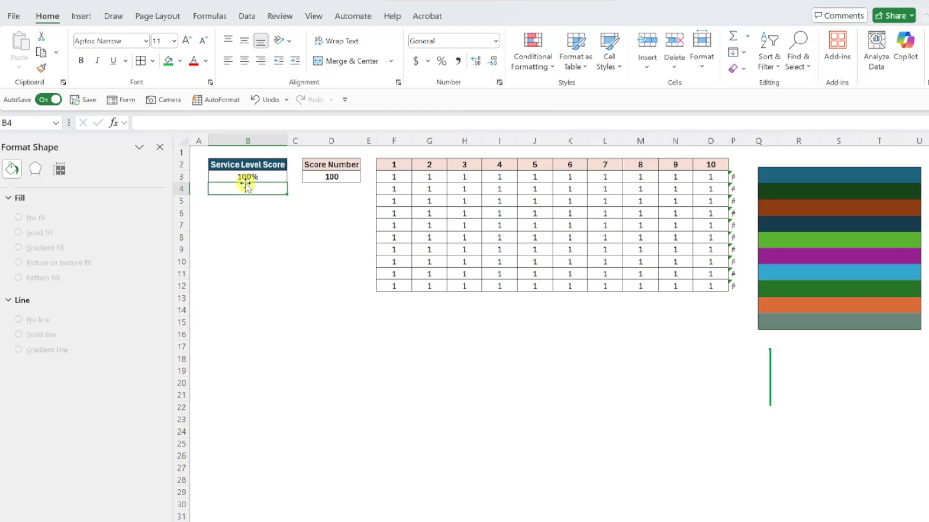
Give the bottom chart series a light blue solid fill with 50% transparency
click(768, 321)
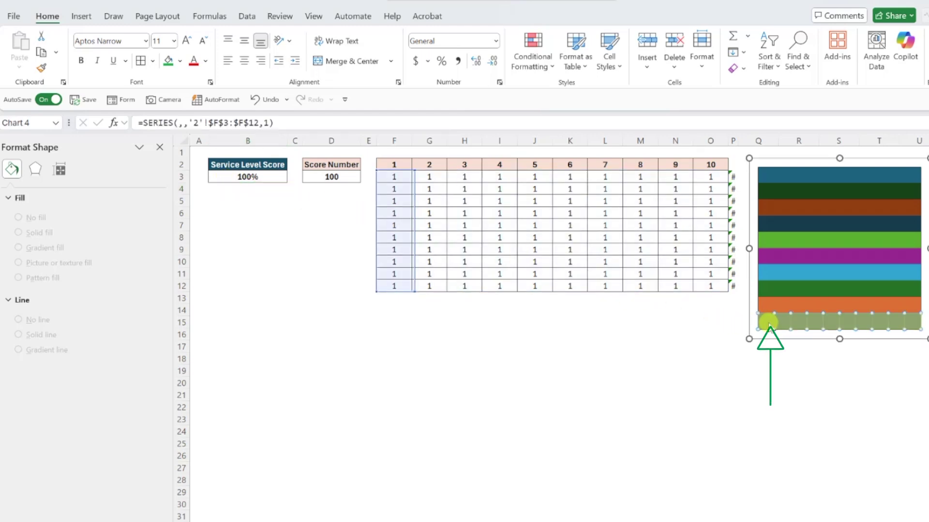
click(12, 198)
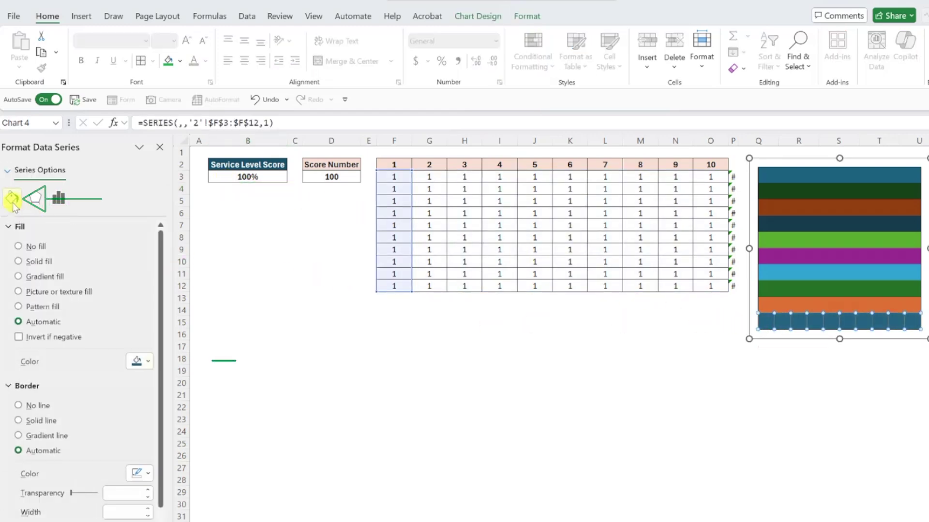
click(148, 362)
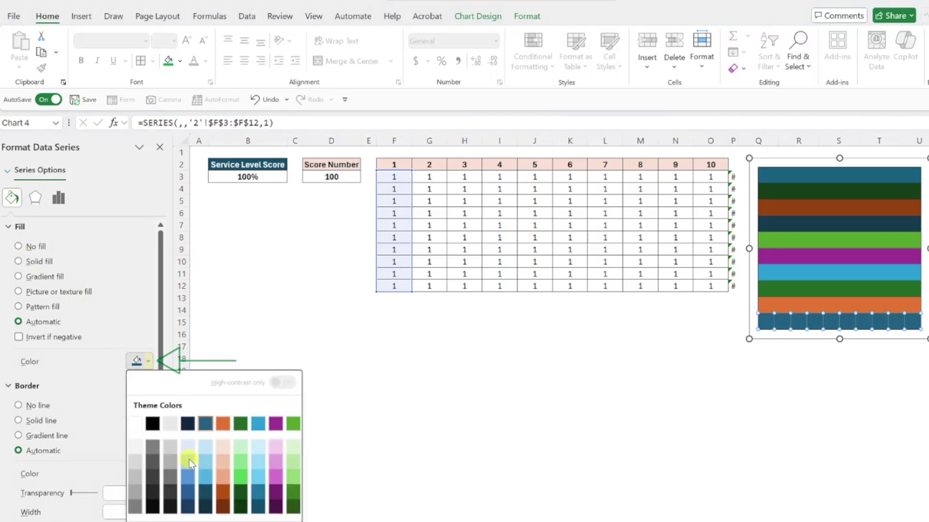
click(206, 483)
triple_click(105, 382)
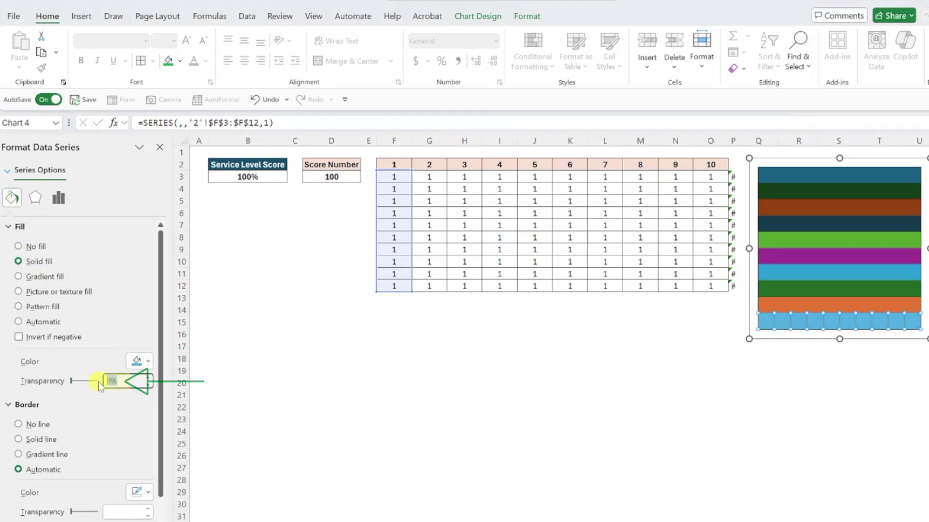
text(50)
key(Return)
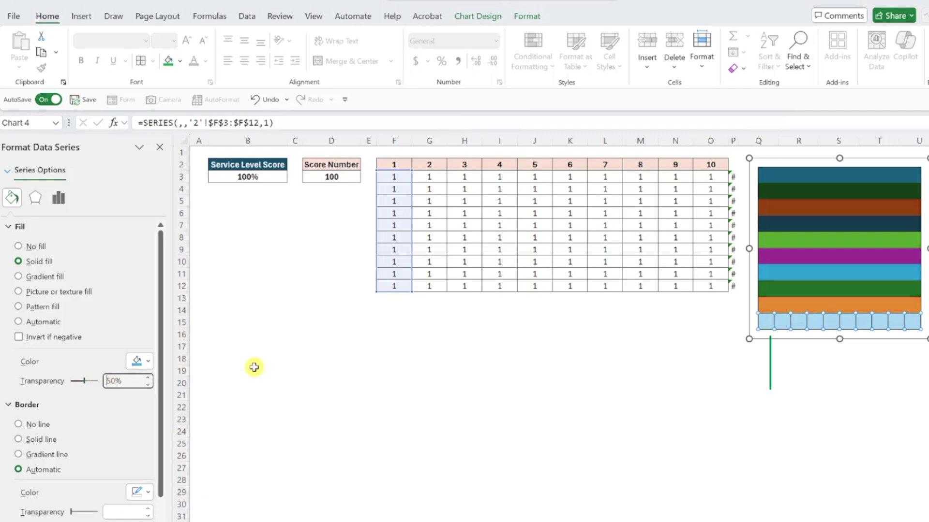
Recolour the orange second series light blue at 50% transparency
click(767, 306)
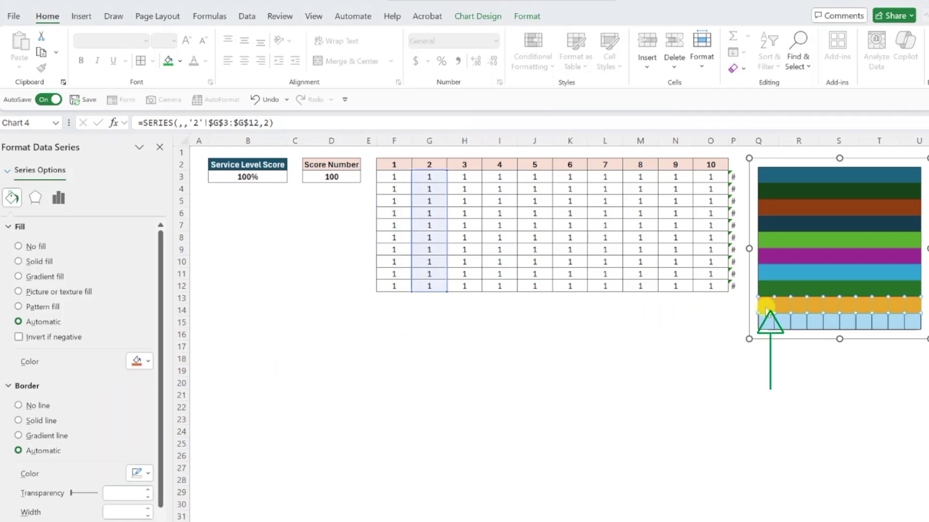
click(141, 361)
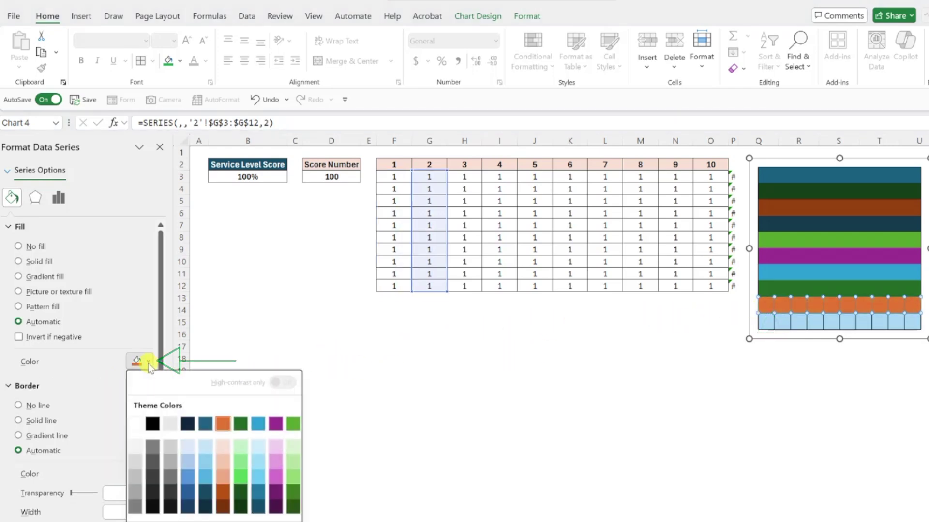
click(204, 477)
click(124, 381)
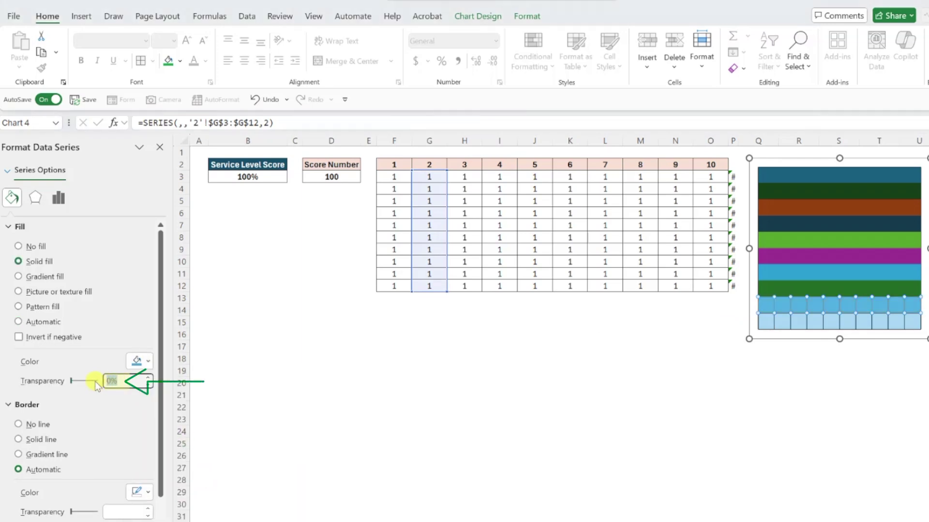
text(50)
key(Return)
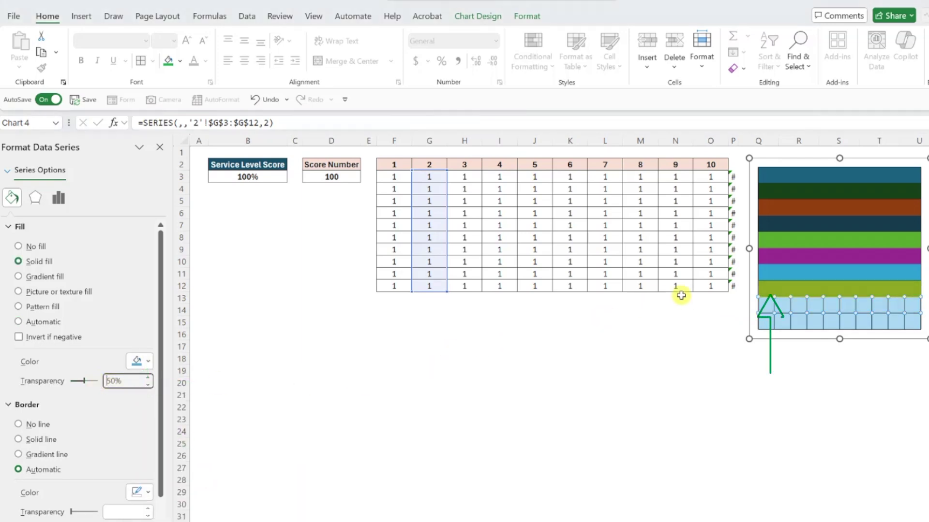
Fill the third and fourth series light blue, with 50% transparency on the fourth
click(763, 290)
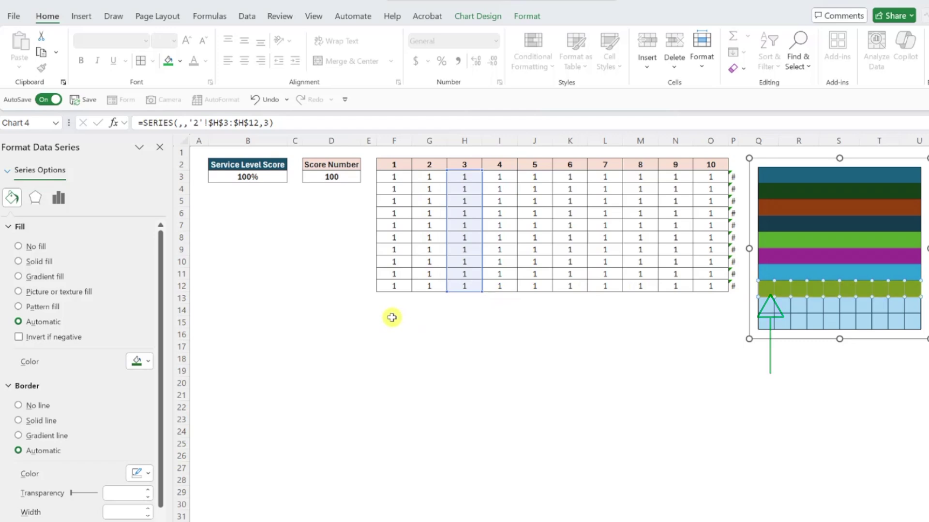
click(141, 362)
click(205, 478)
click(765, 280)
click(141, 361)
click(205, 478)
click(124, 381)
text(50)
key(Return)
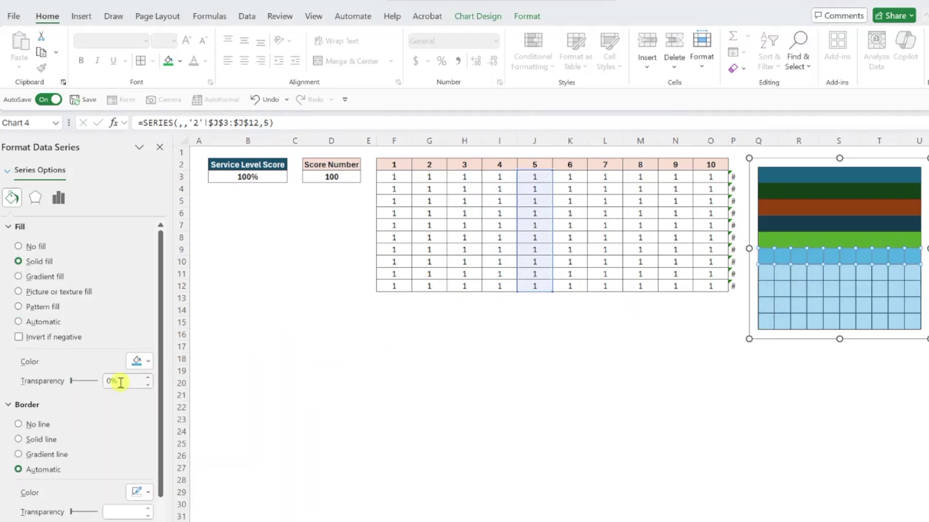
Fill the remaining upper series through the top bar light blue, then close the formatting pane
click(142, 361)
click(204, 478)
click(141, 361)
click(204, 478)
click(137, 361)
click(147, 361)
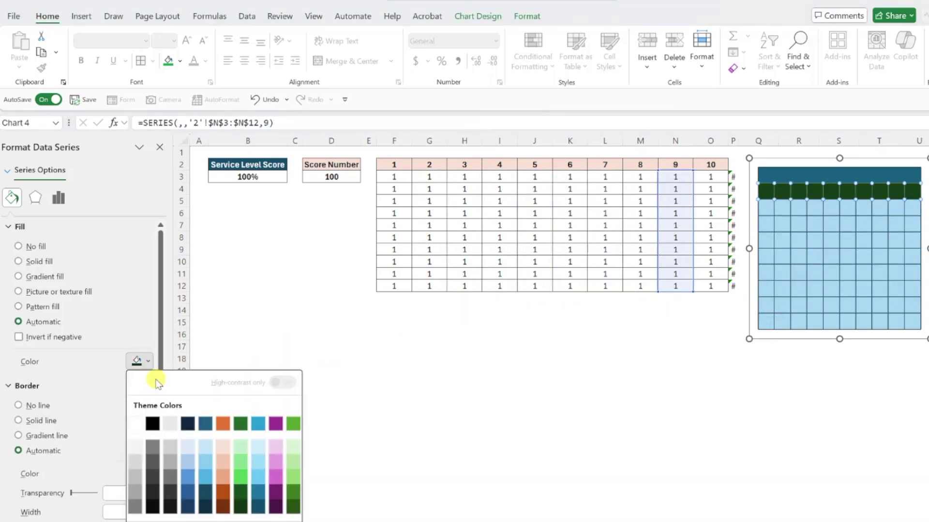
click(205, 478)
click(147, 361)
click(205, 478)
click(159, 147)
click(108, 176)
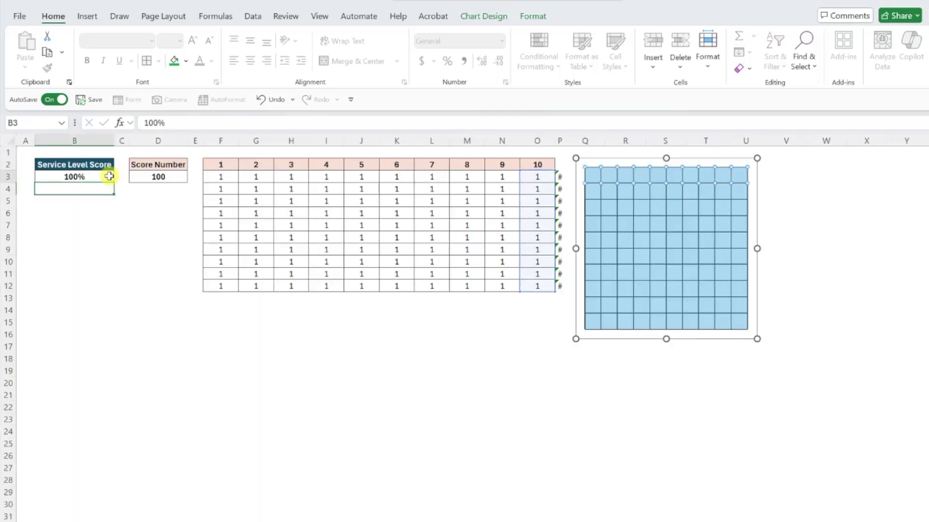